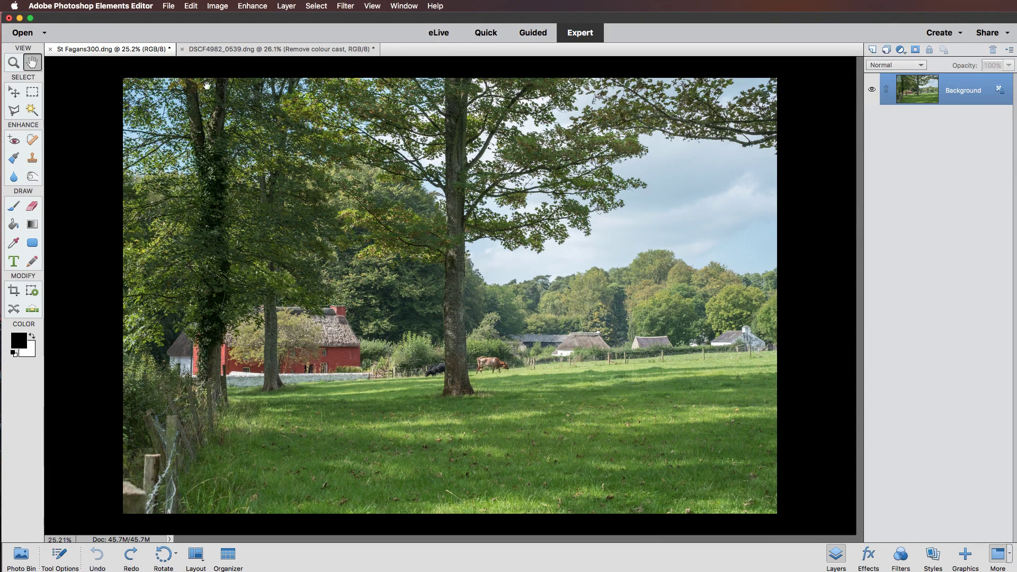
- Switch to the DSCF4982_0539.dng Prague bridge photo
click(221, 52)
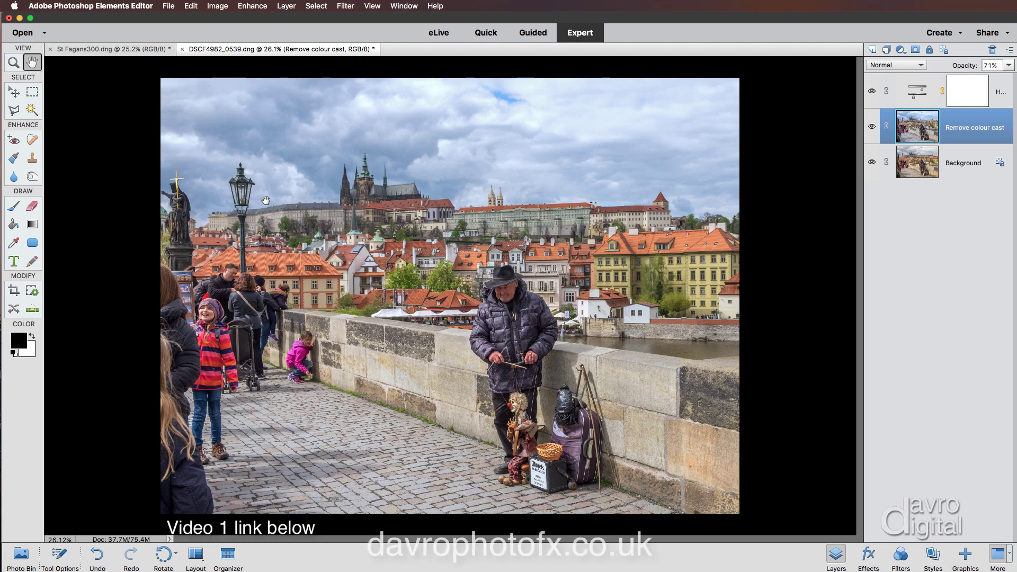
- Toggle the Prague photo's correction layers off and on to compare, then return to St Fagans300.dng
alt+click(871, 162)
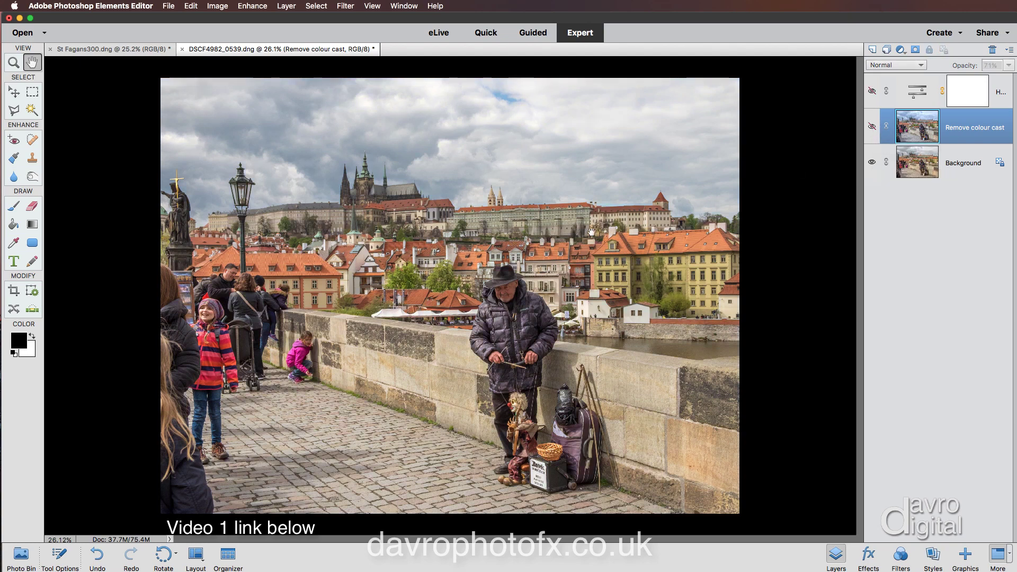
click(872, 128)
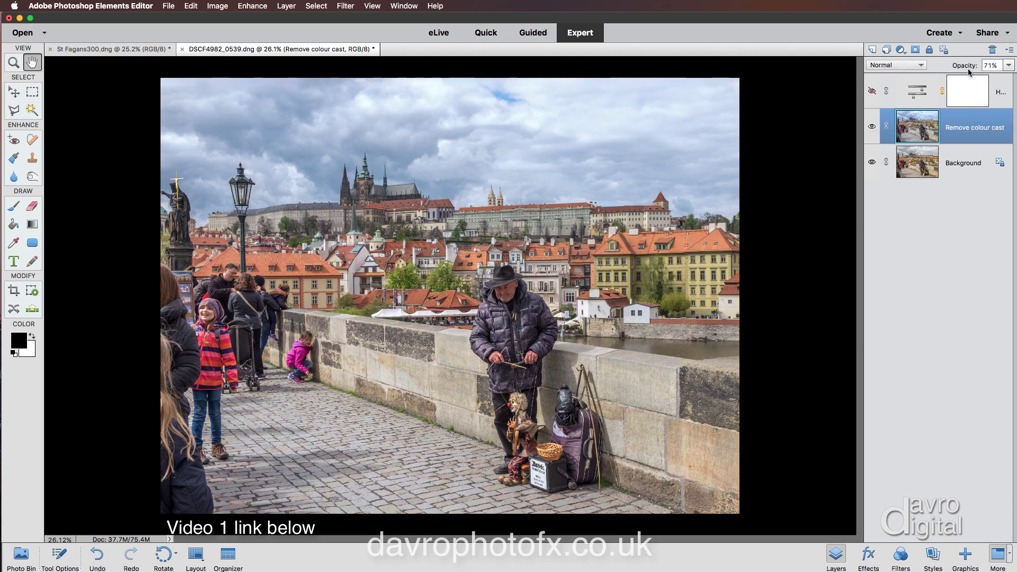
click(872, 91)
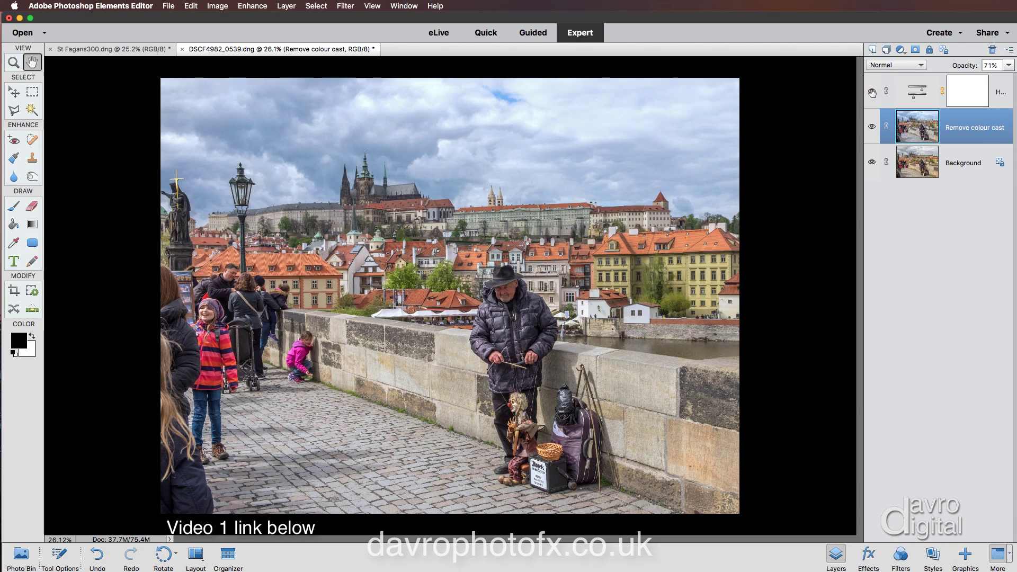
alt+click(872, 163)
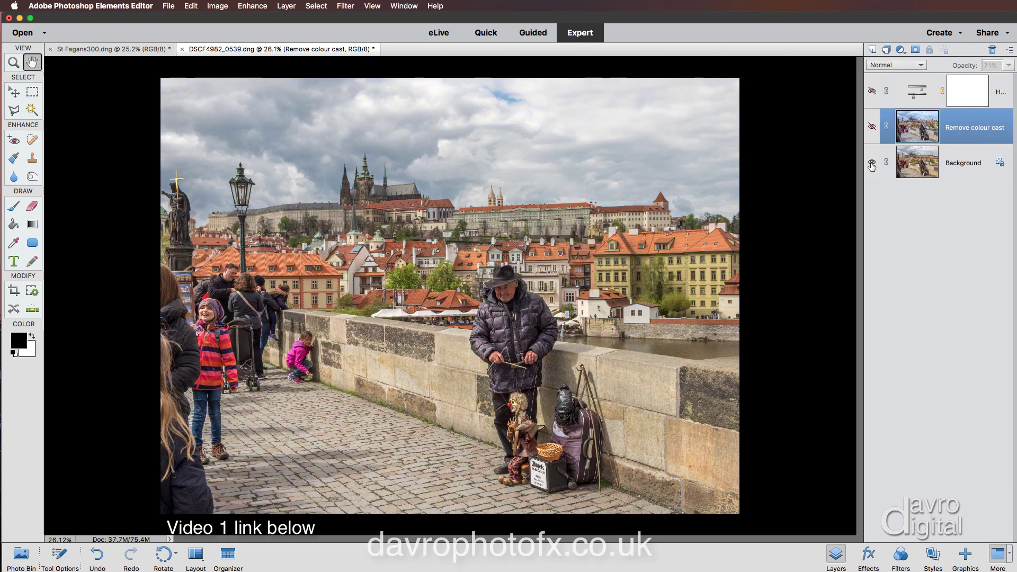
alt+click(871, 164)
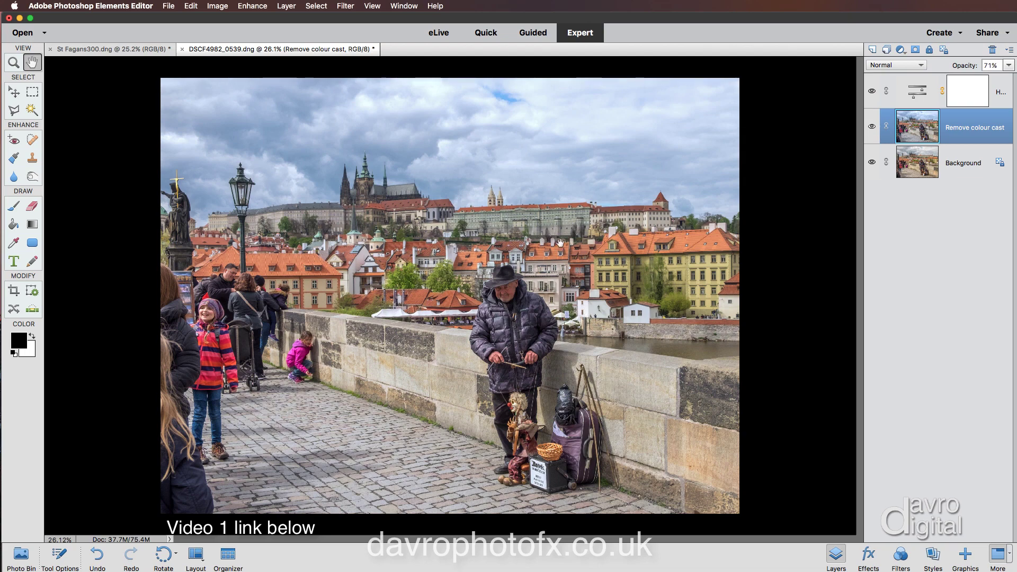
click(130, 52)
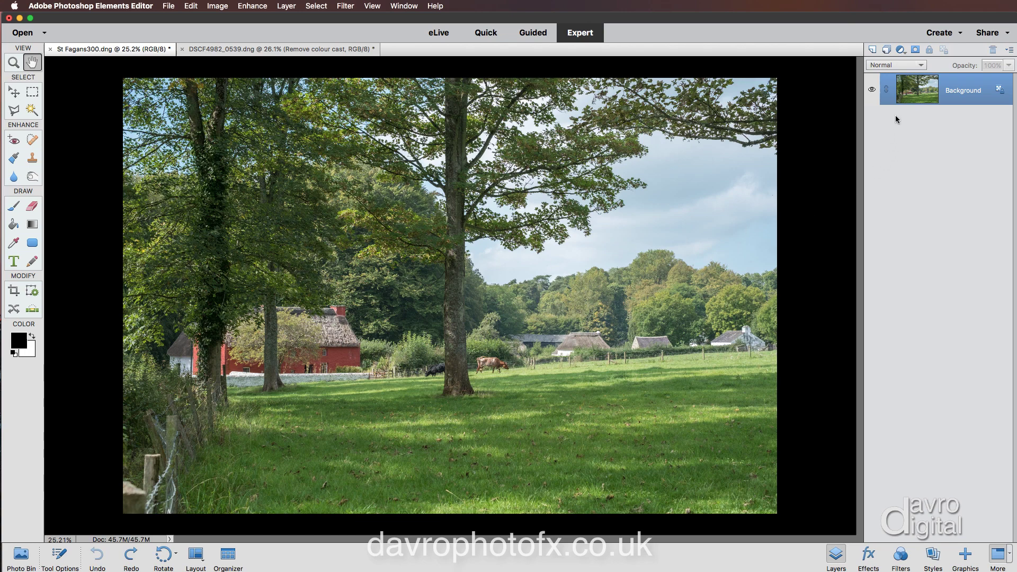
- Add a new Layer 1 above the Background and fill it with 50% Gray
click(873, 50)
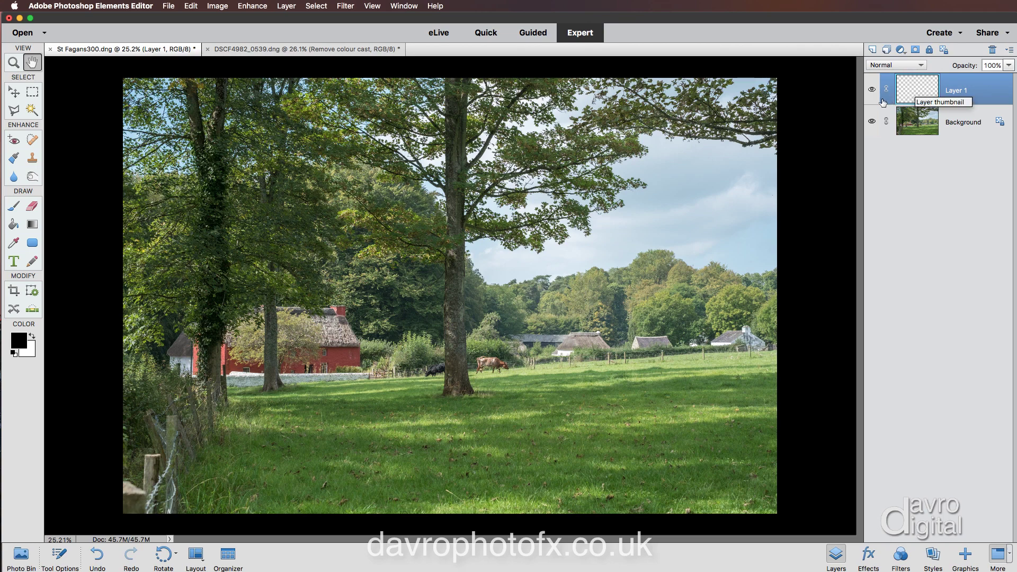
click(190, 7)
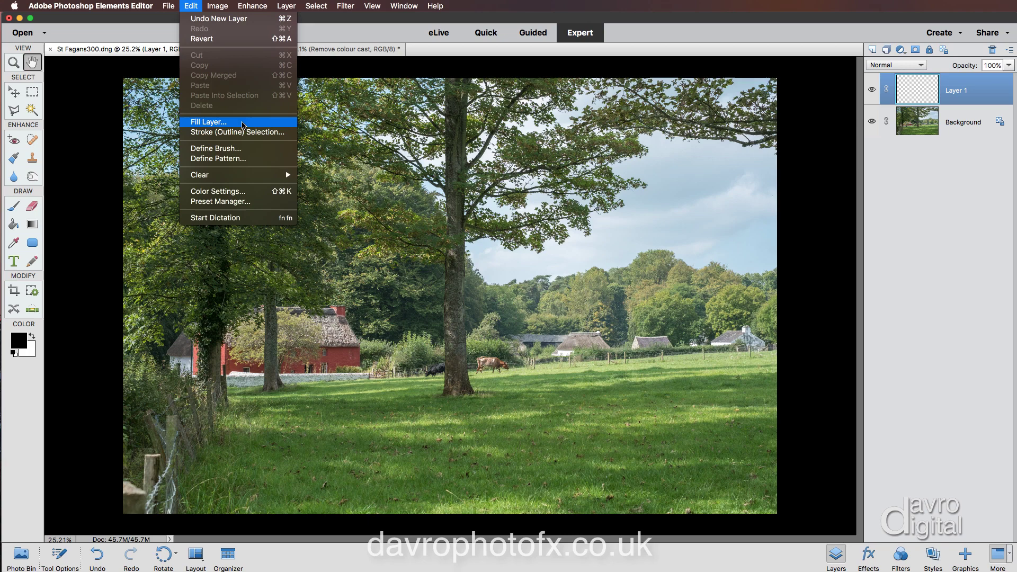
click(242, 125)
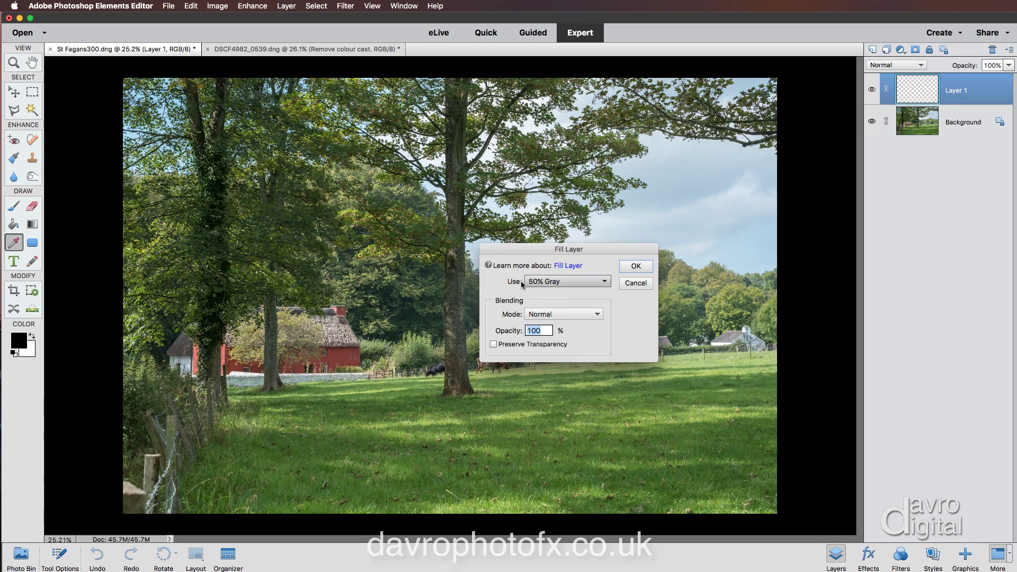
click(568, 282)
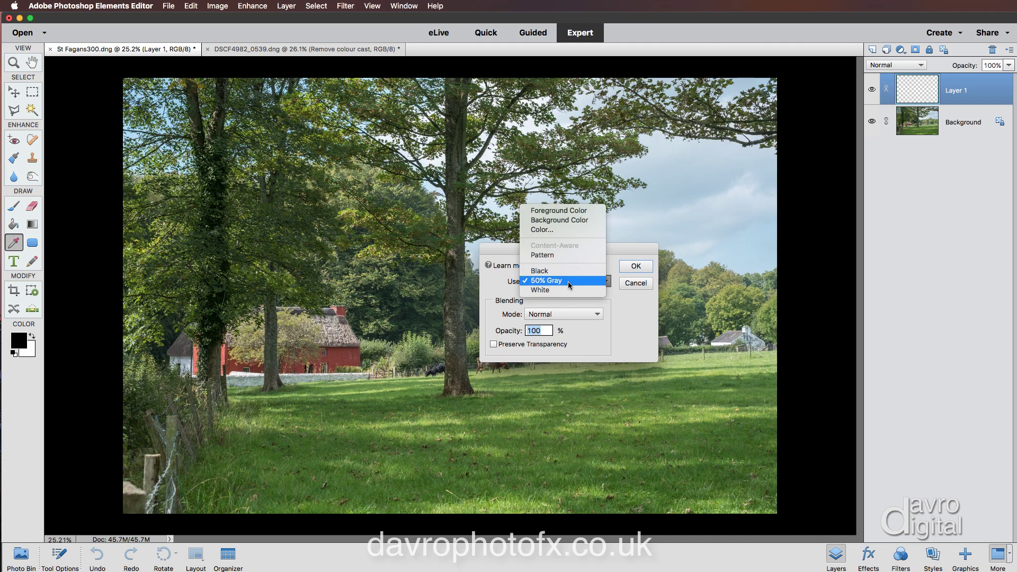
click(568, 281)
click(635, 266)
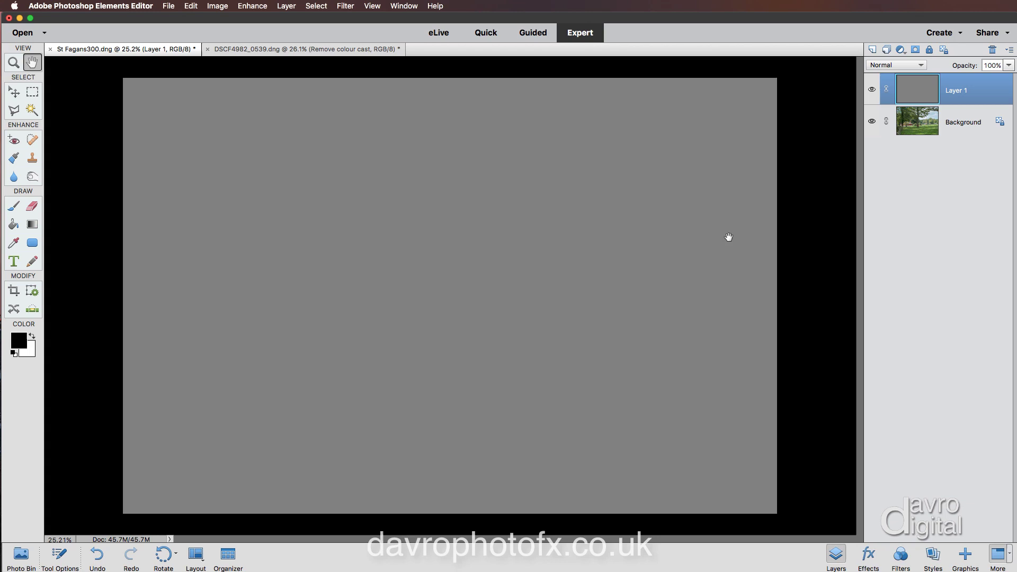
- Set the grey Layer 1's blend mode to Difference
click(891, 65)
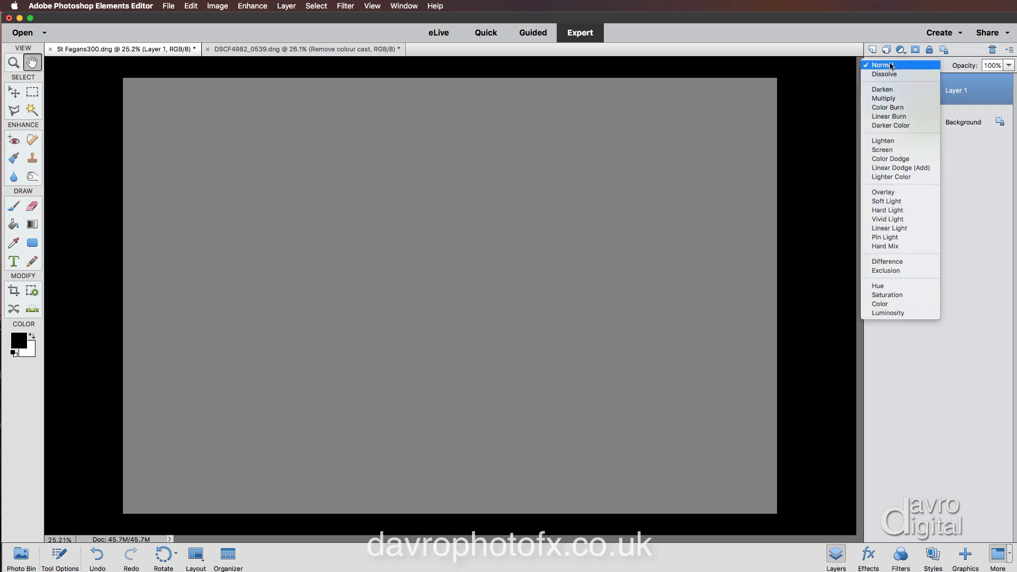
click(883, 263)
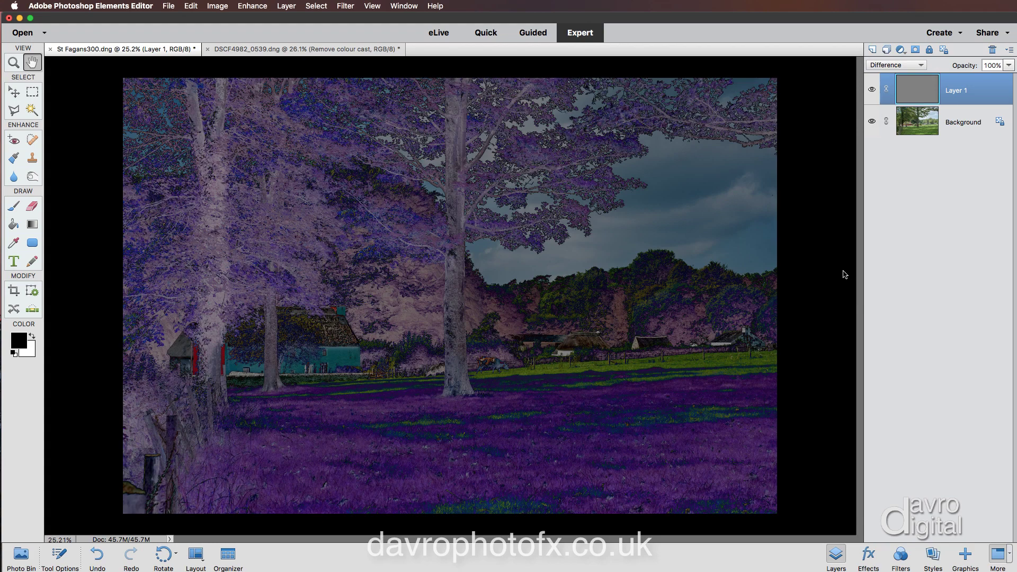
click(900, 50)
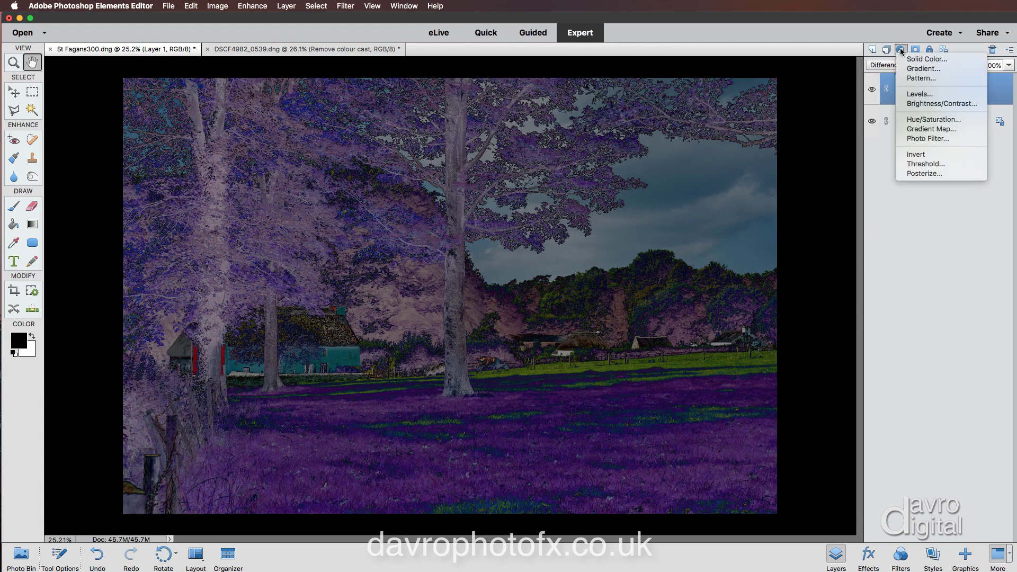
- Add a Threshold adjustment layer with its level set to 25
click(920, 165)
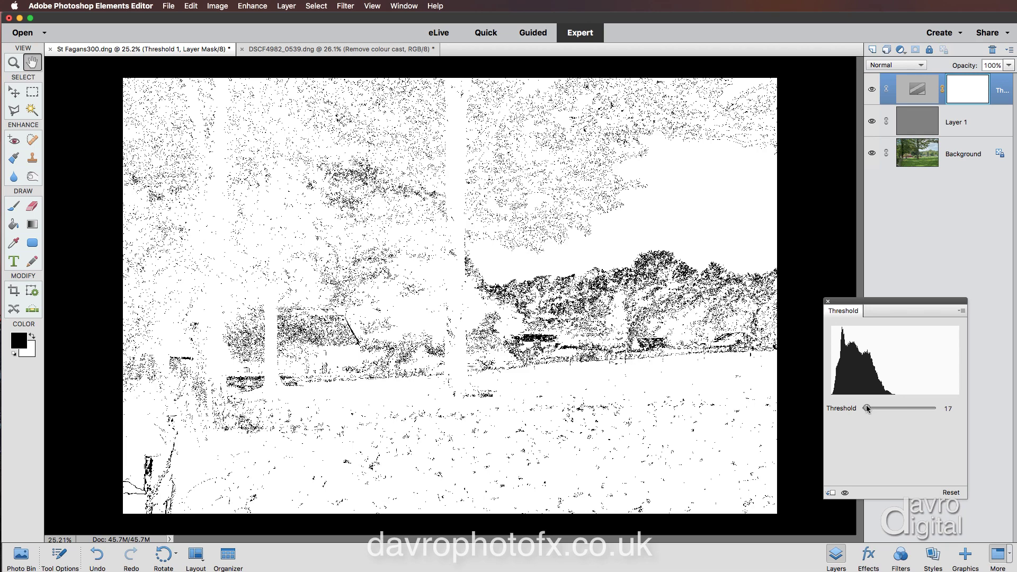
drag(867, 408, 869, 409)
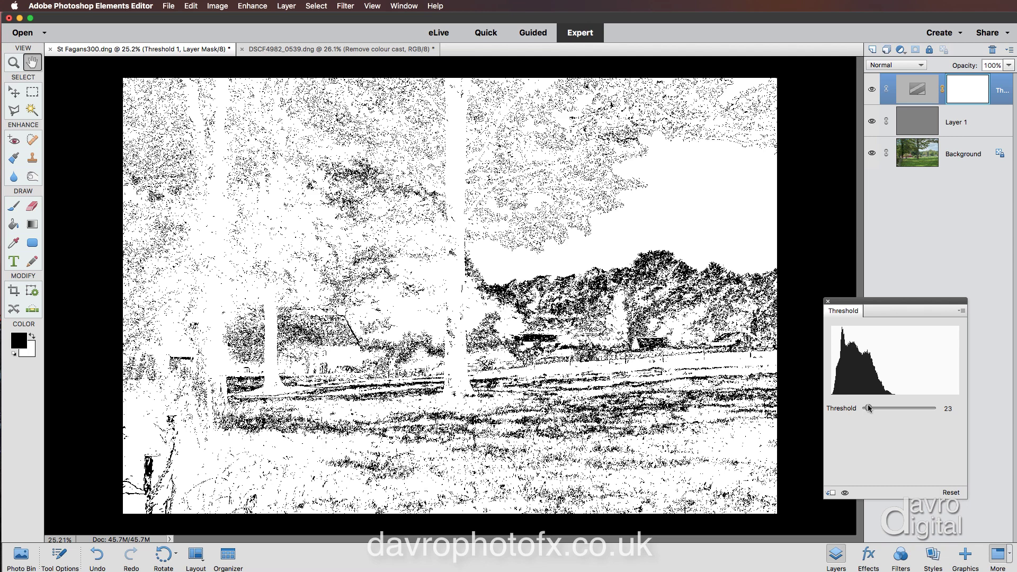
drag(869, 409, 870, 409)
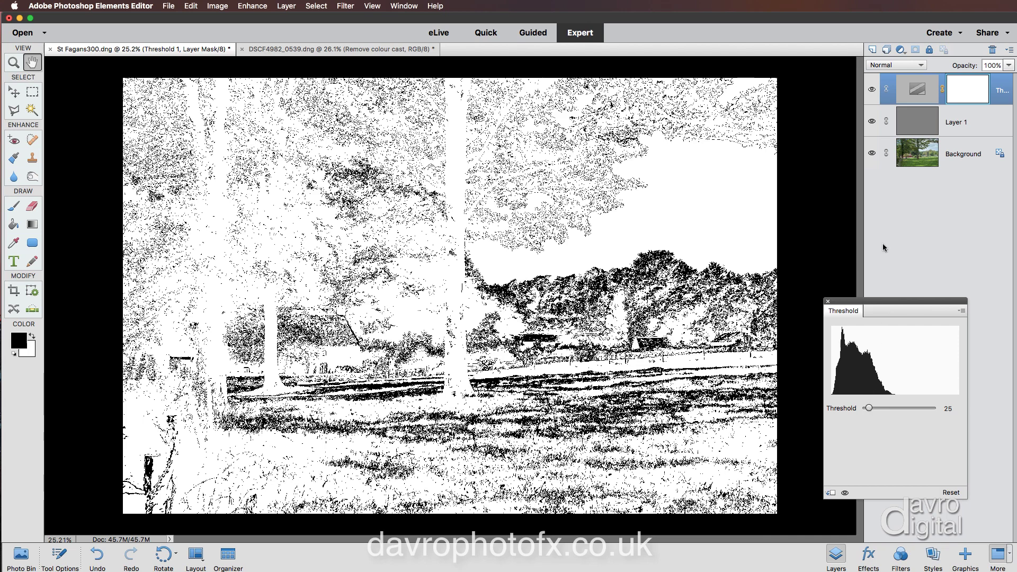
- Add an empty Layer 2 on top, set the foreground colour to red, and select the 37 px Brush
click(871, 49)
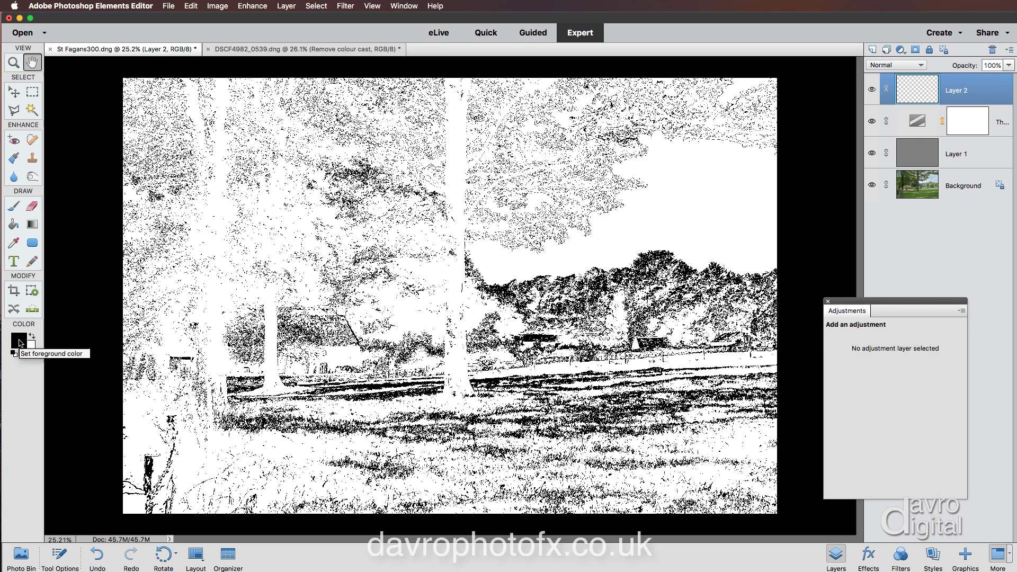
click(19, 340)
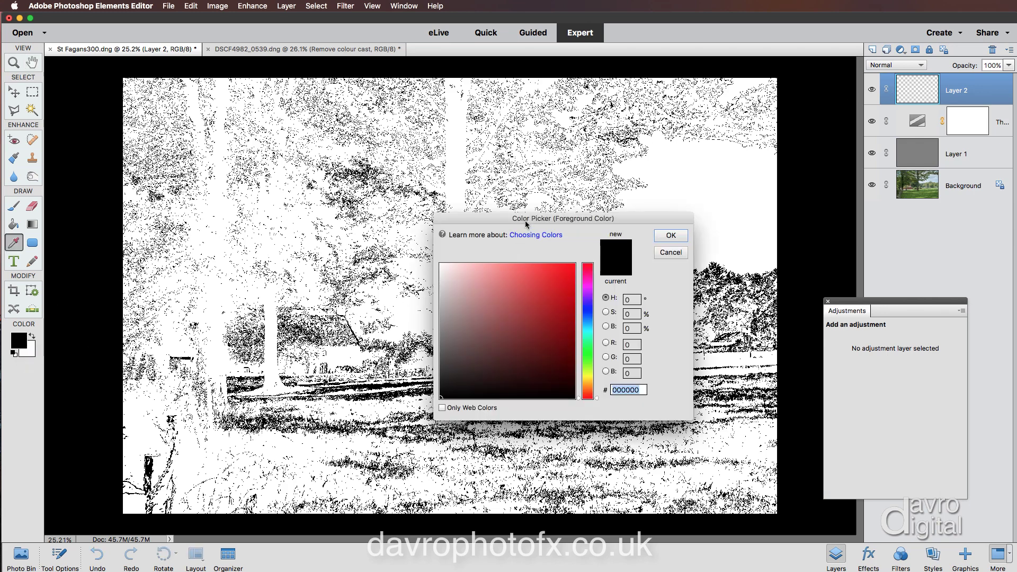
click(573, 264)
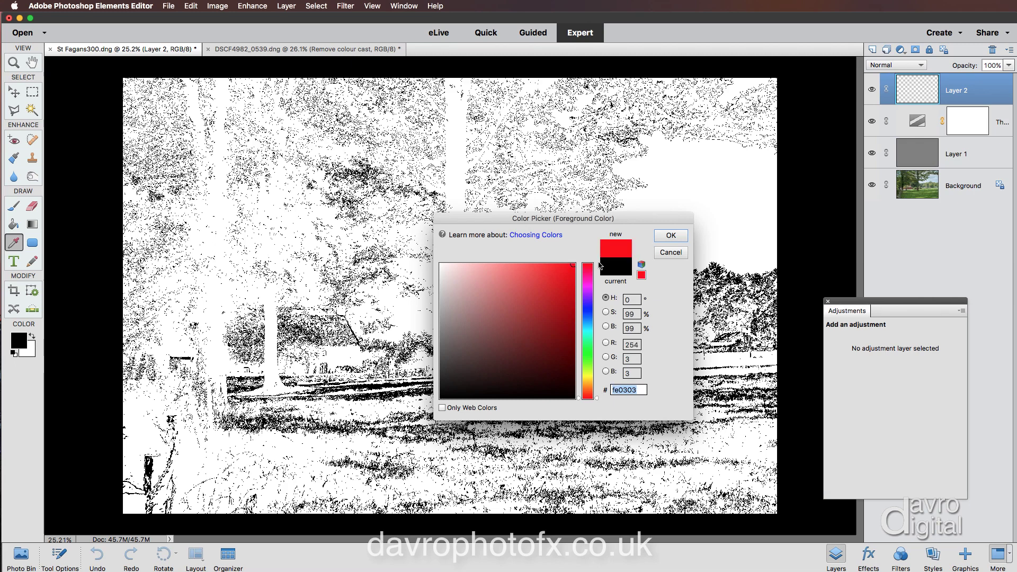
click(670, 235)
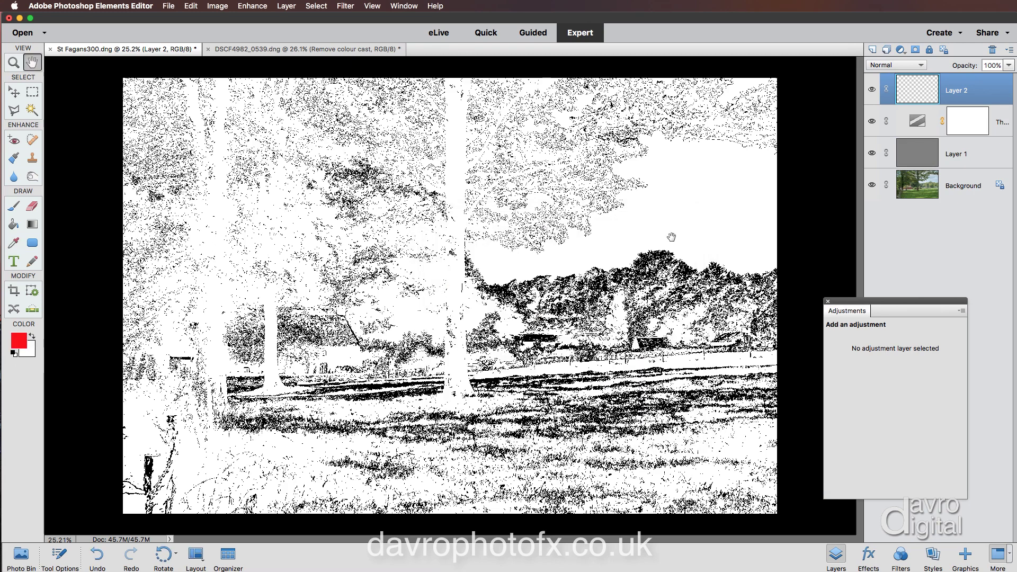
click(13, 209)
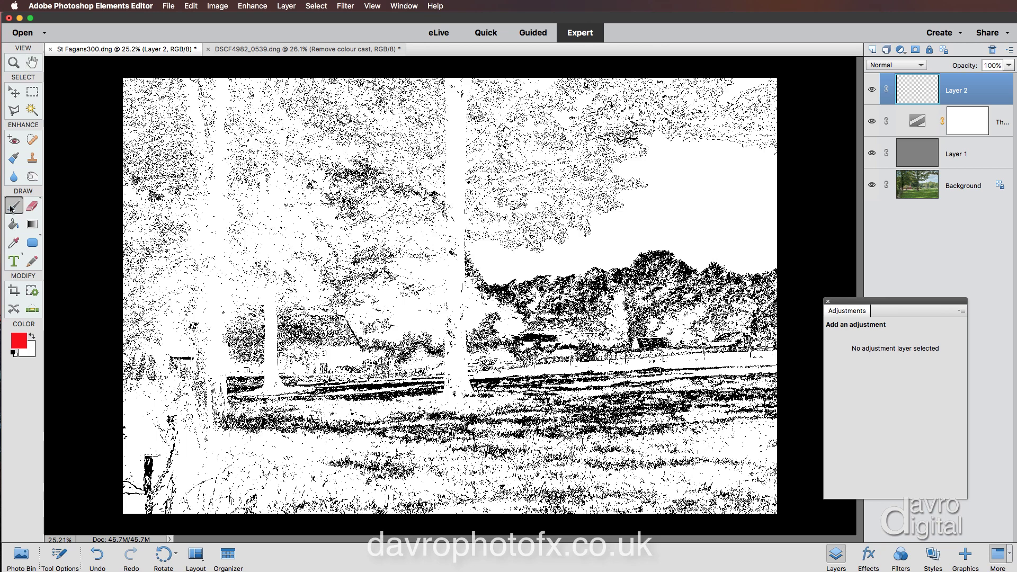
click(57, 555)
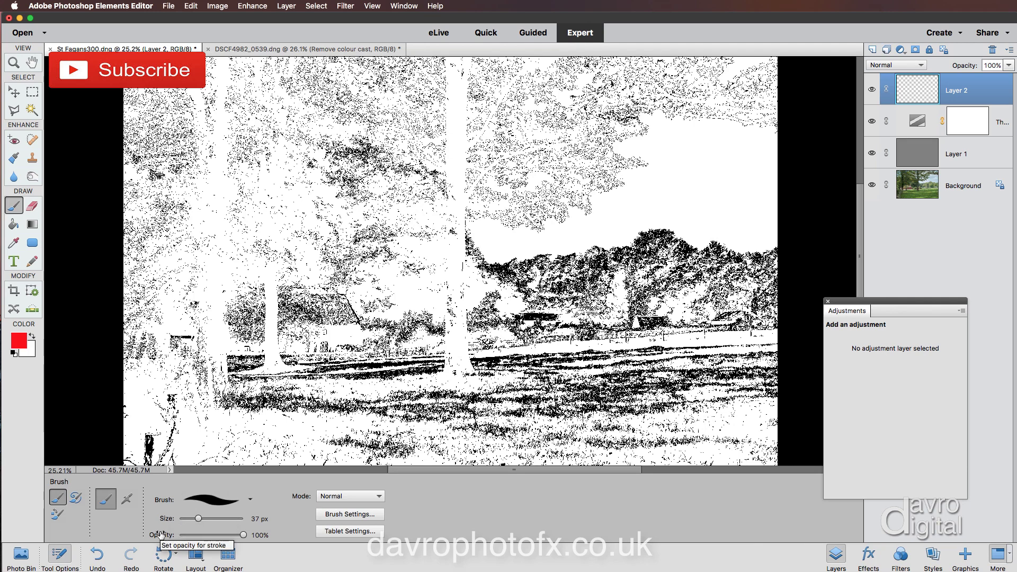
click(59, 556)
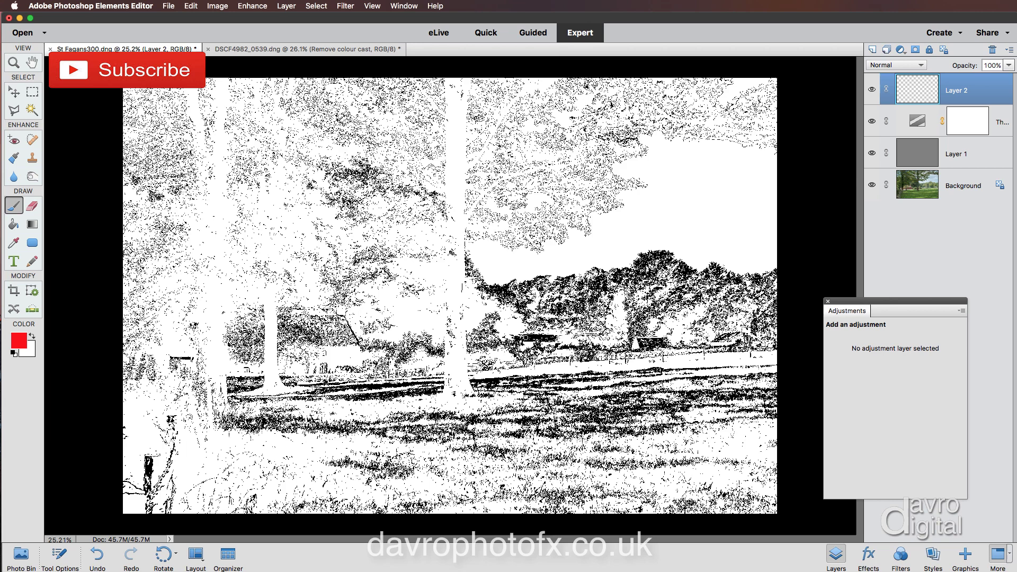
- Paint two red dots on neutral black spots, then hide Threshold 1 and Layer 1
click(524, 338)
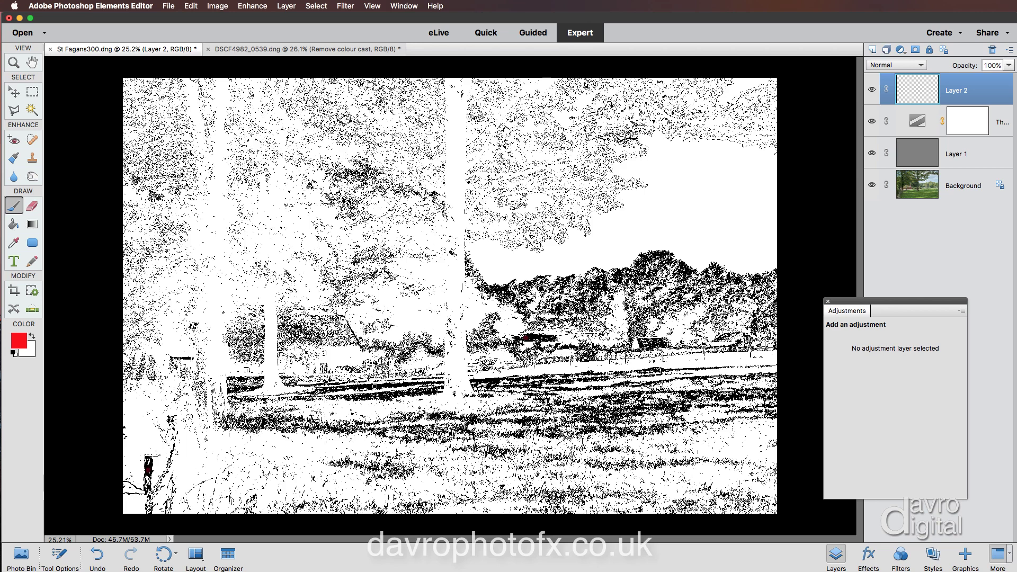
click(491, 382)
click(872, 121)
click(872, 154)
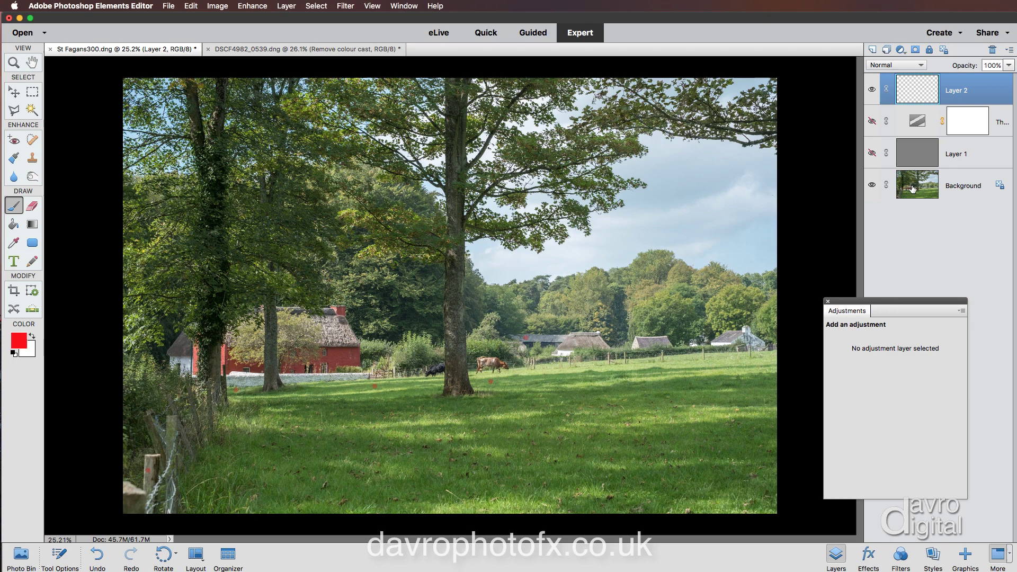
- Add a Levels adjustment layer directly above the Background
click(913, 189)
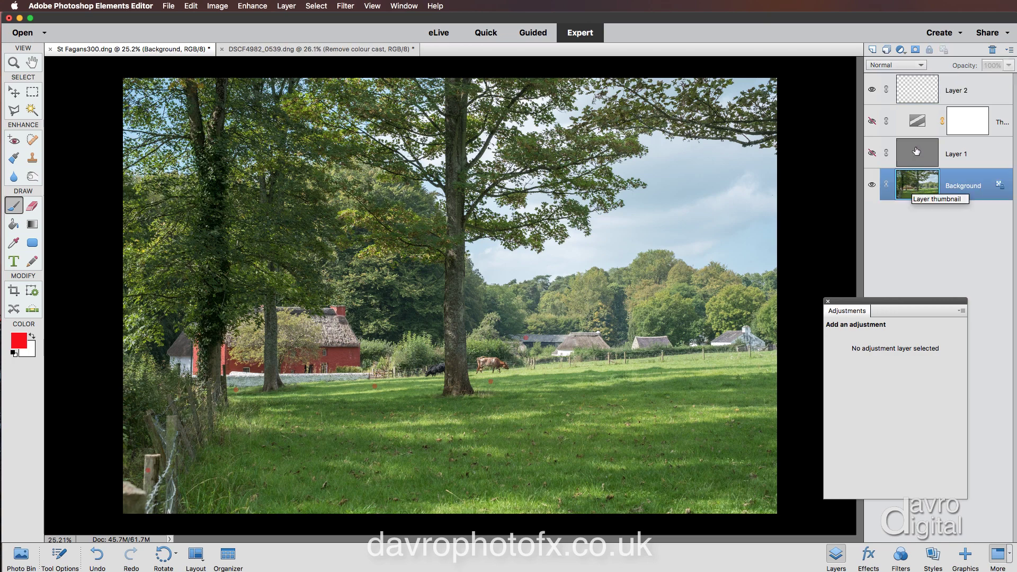
click(901, 50)
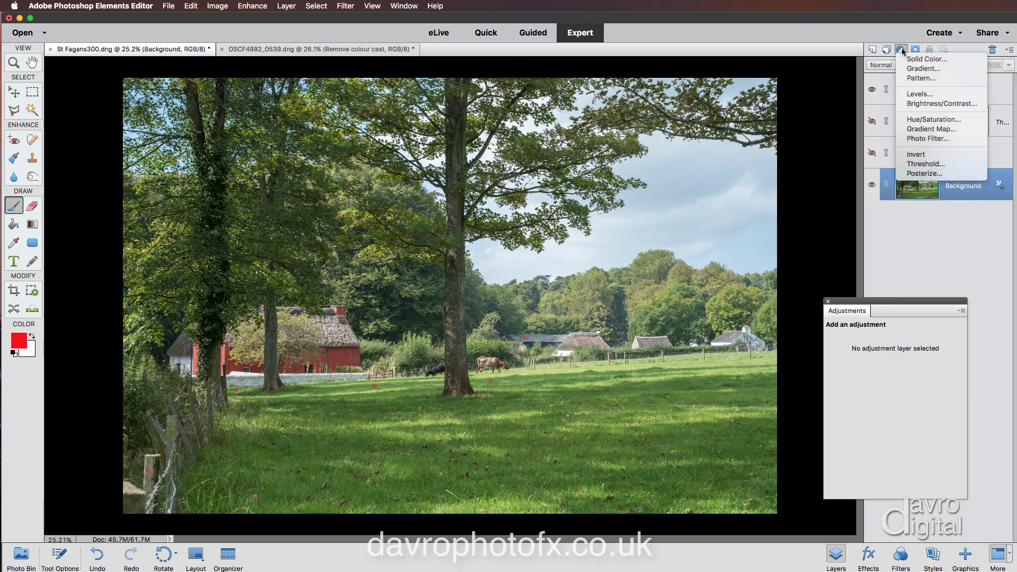
click(914, 95)
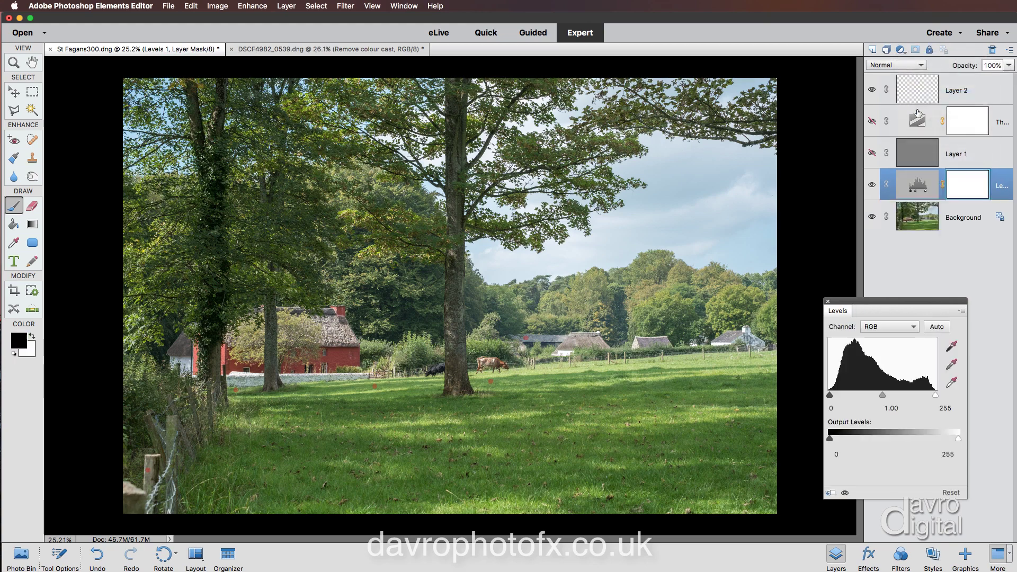
- Sample the Levels grey point from the marked spots, the fence post, then the grass
click(951, 364)
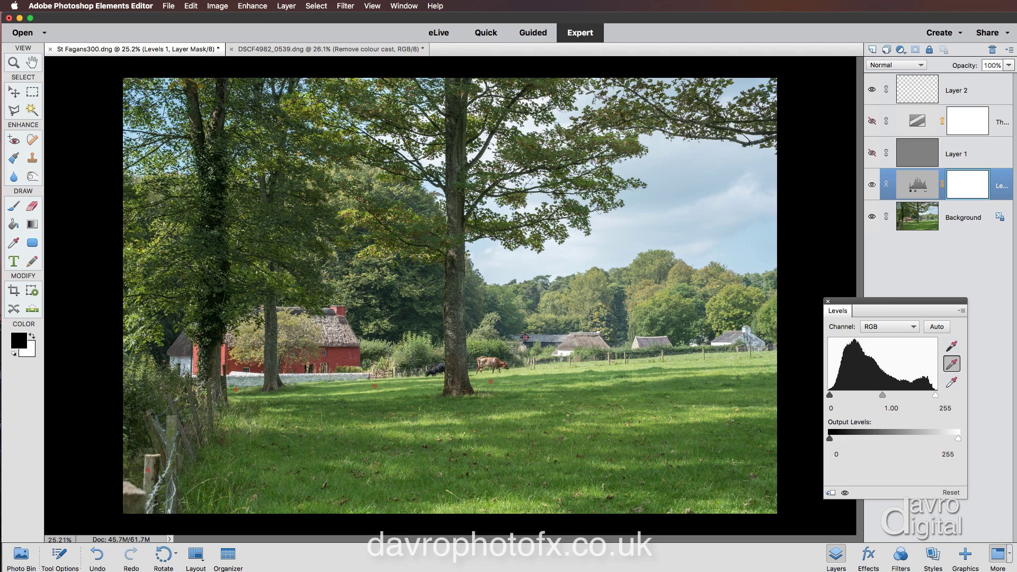
click(525, 338)
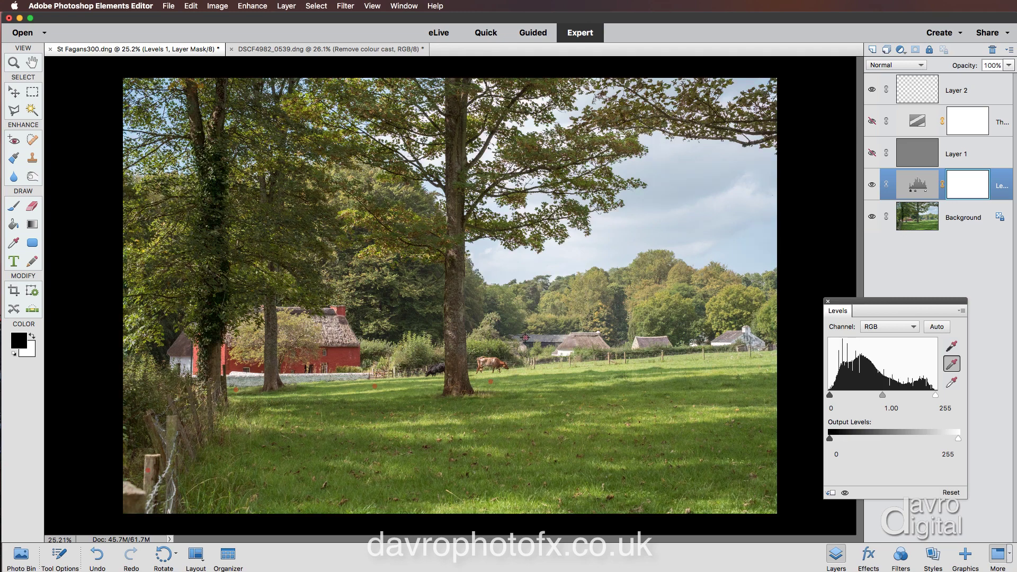
click(524, 337)
click(528, 338)
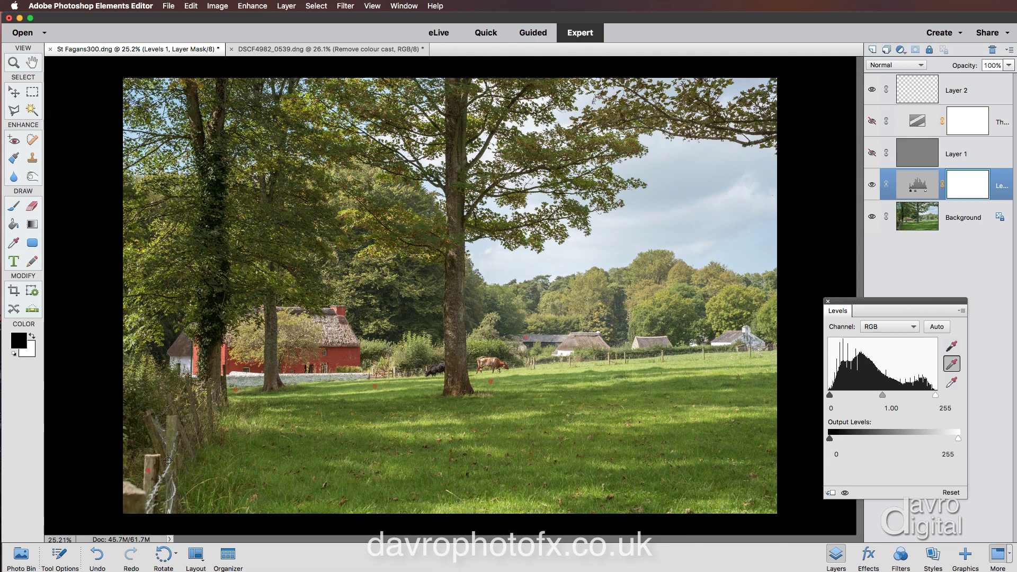
click(148, 469)
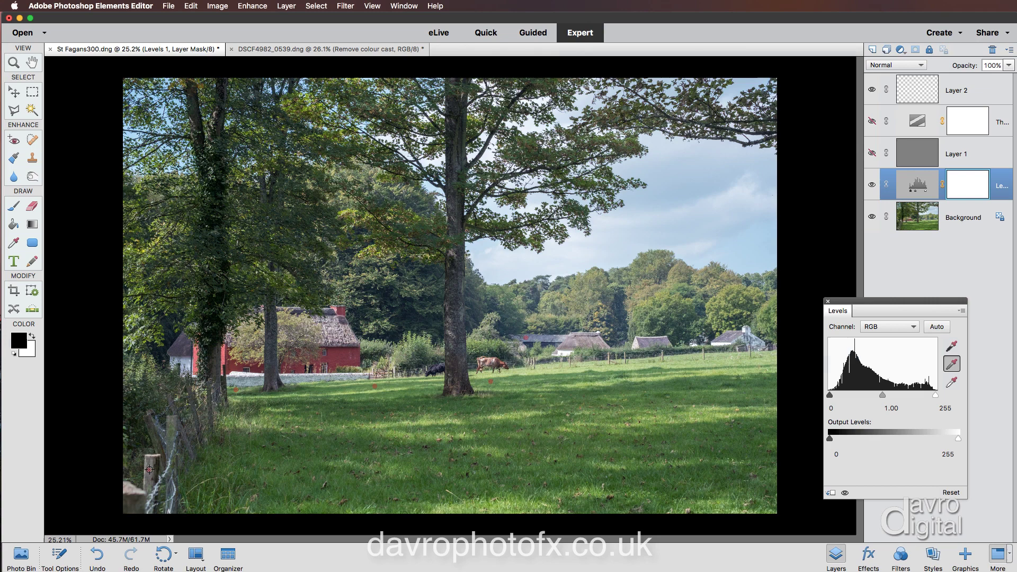
click(151, 471)
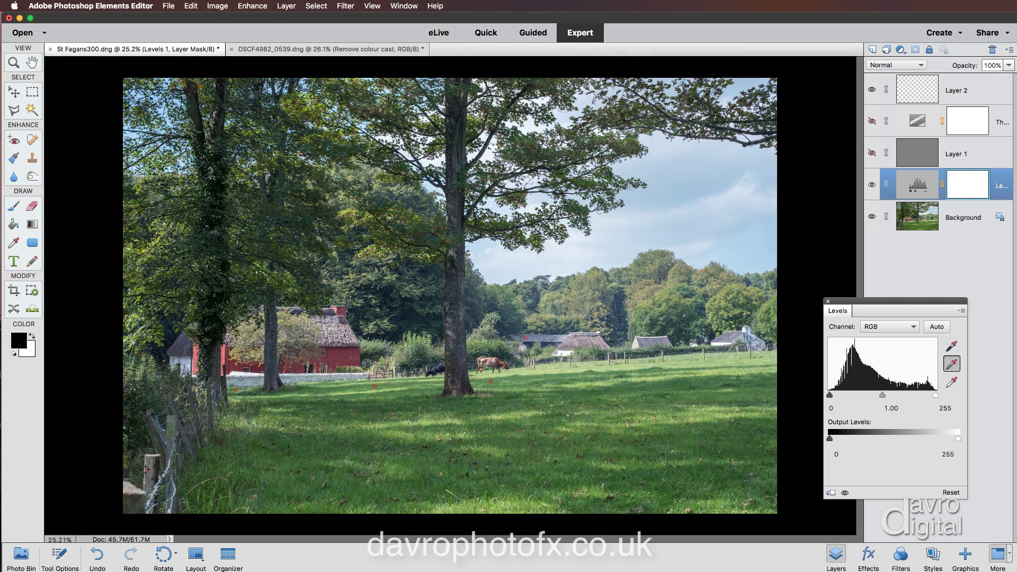
click(147, 469)
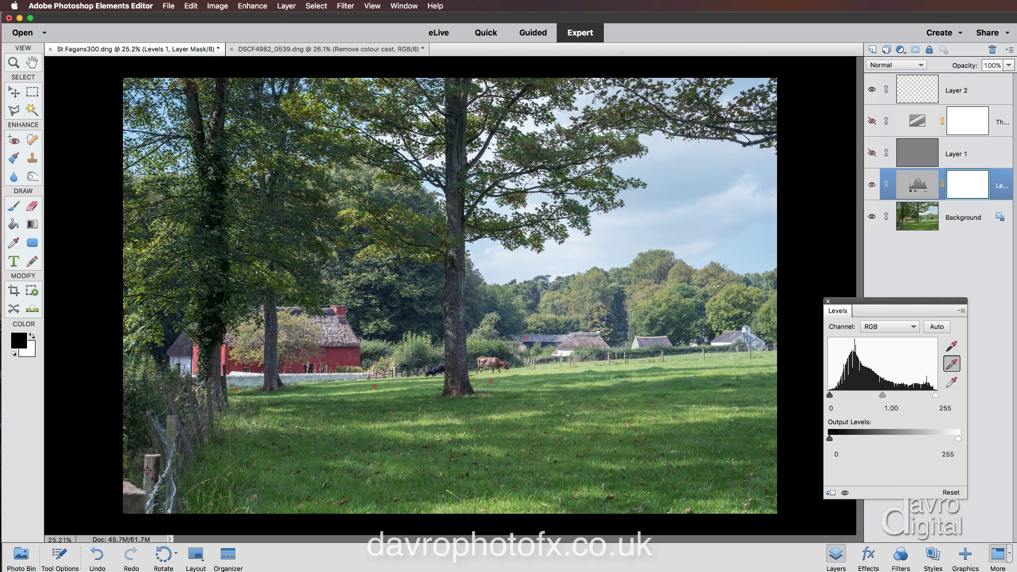
click(148, 470)
click(374, 386)
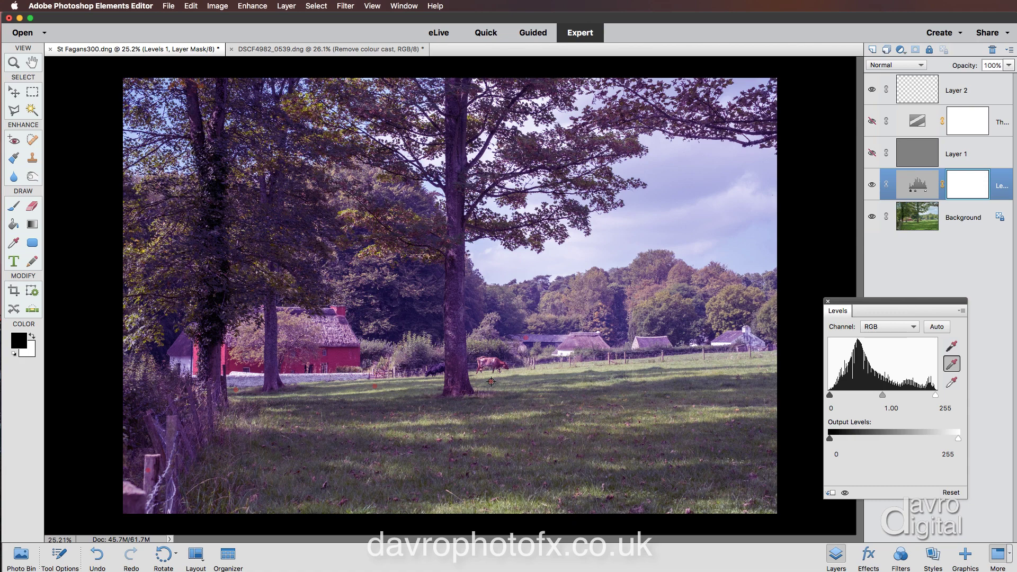
click(491, 381)
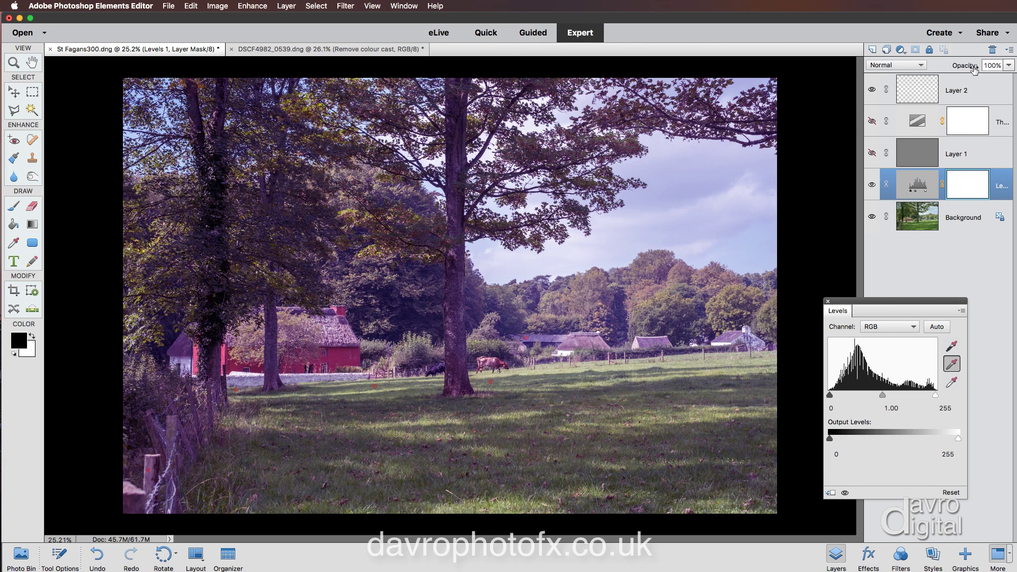
- Lower the Levels 1 layer's opacity to 56%
drag(970, 67, 949, 69)
drag(948, 69, 948, 68)
- Delete Layer 1, Layer 2 and the Threshold layer, leaving Levels 1 above Background
click(954, 155)
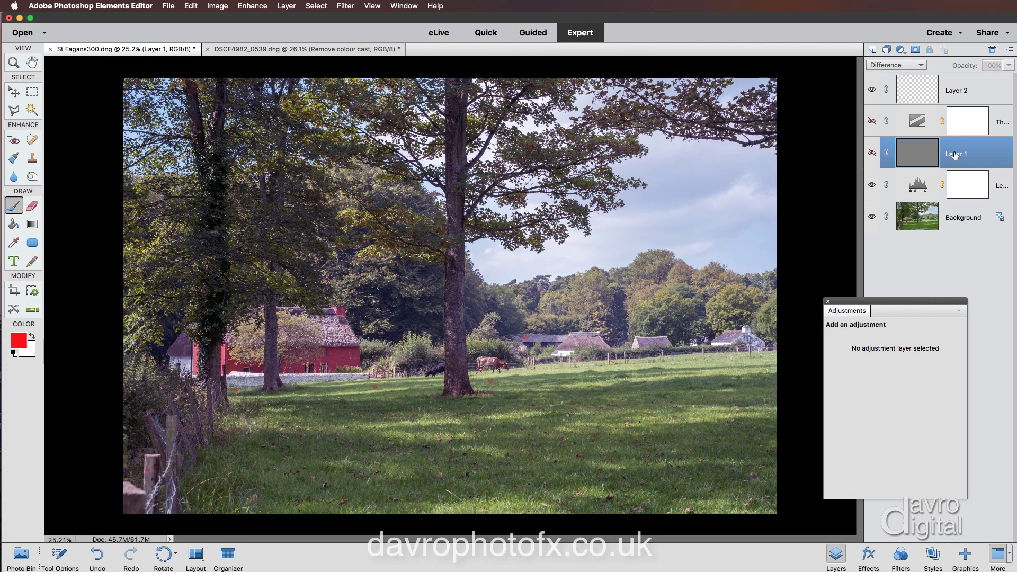
shift+click(954, 92)
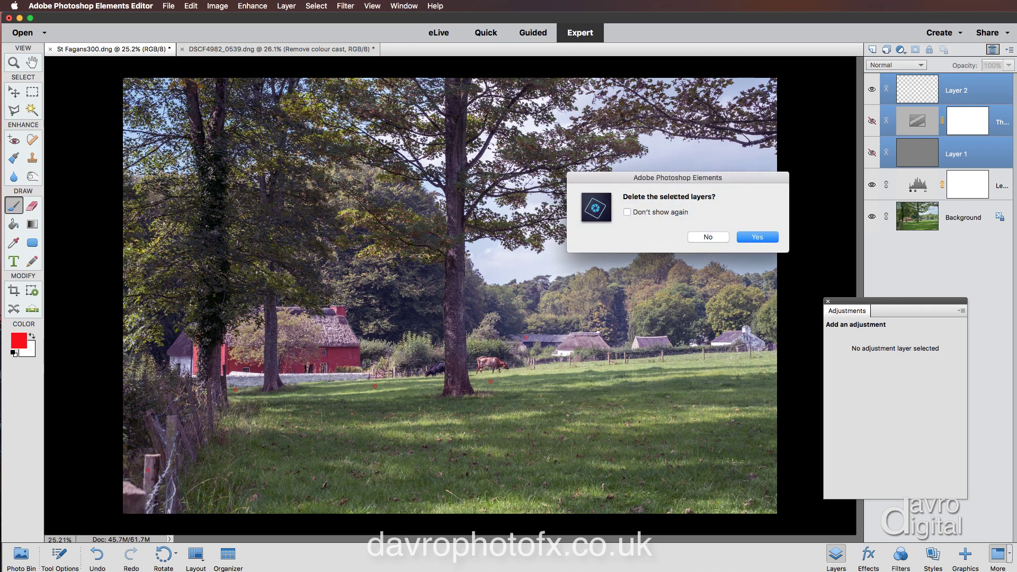
click(745, 237)
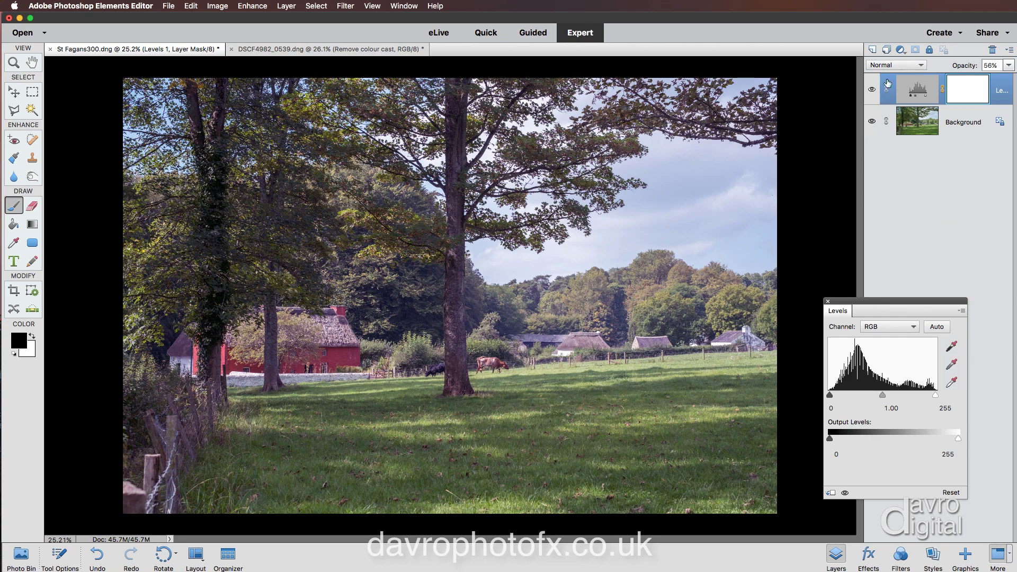
- Add a Hue/Saturation adjustment layer and raise its overall saturation to +11
click(901, 49)
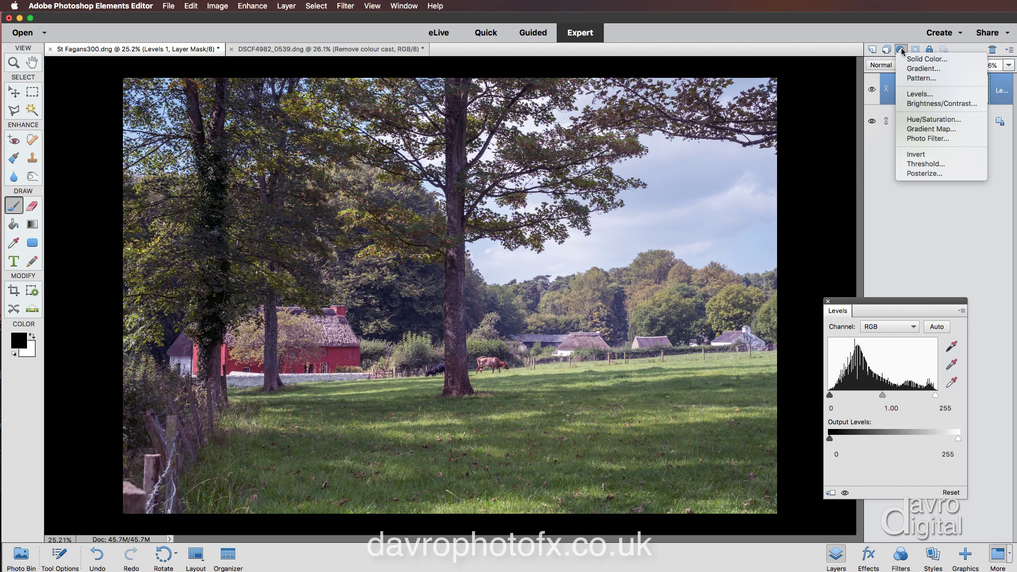
click(914, 120)
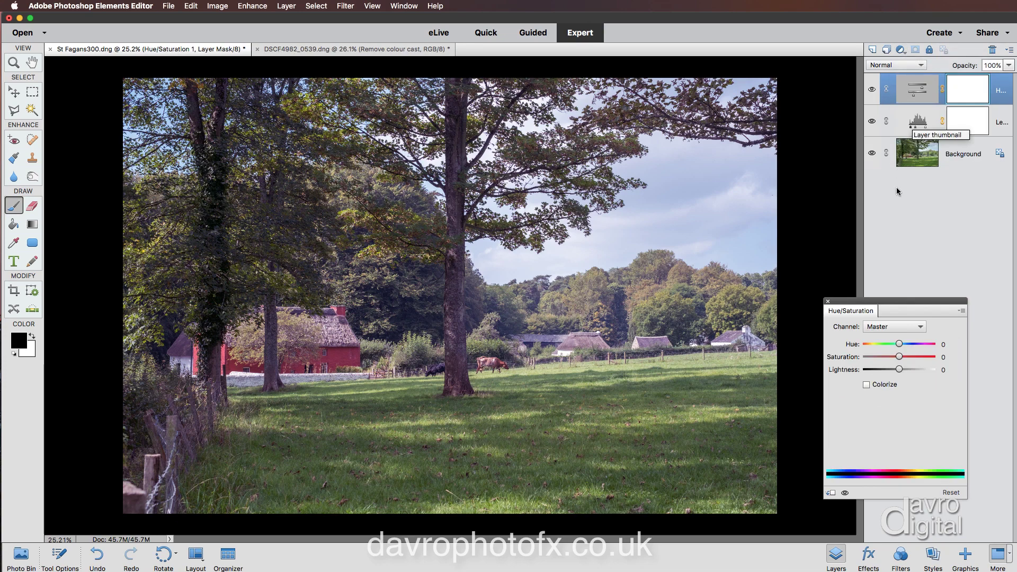
drag(901, 358, 903, 359)
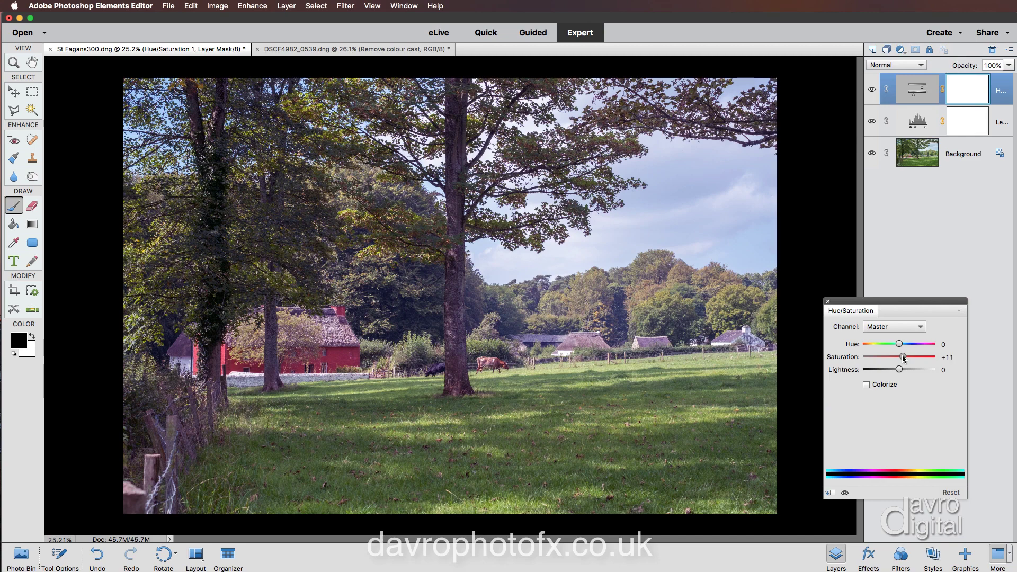
click(899, 327)
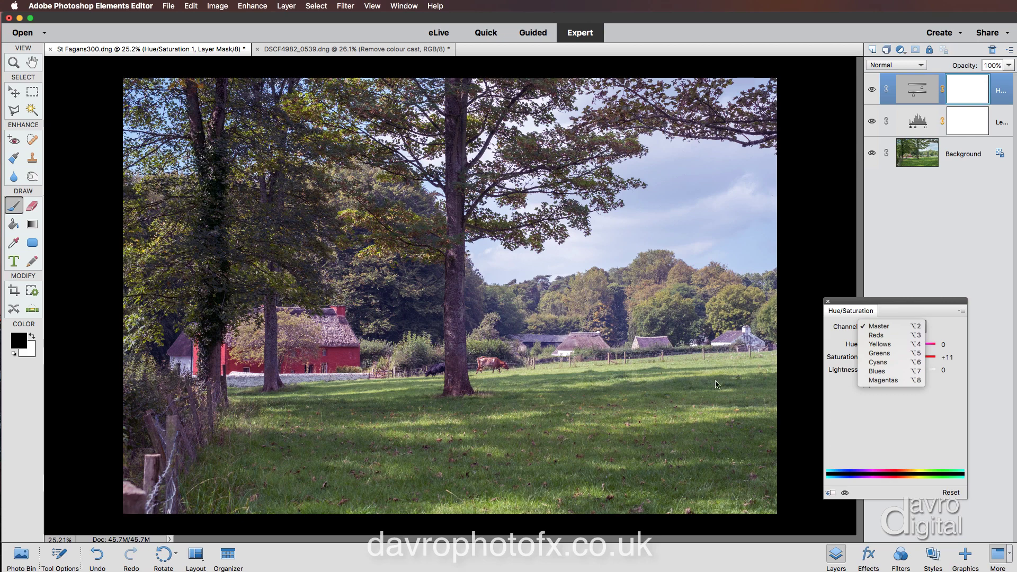
- Retarget the Yellows range by sampling the autumn trees, then raise its saturation to +26
click(879, 344)
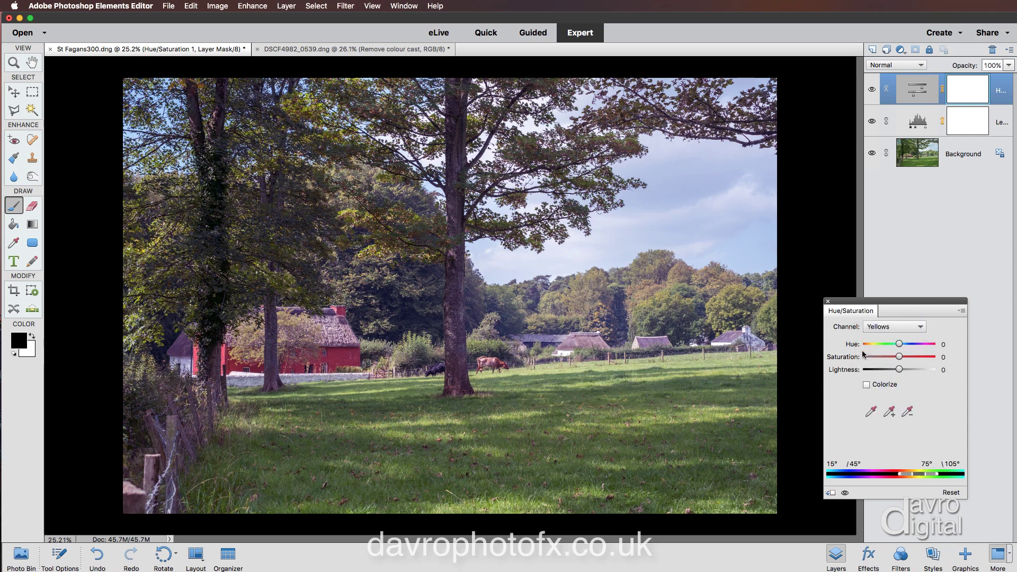
click(870, 413)
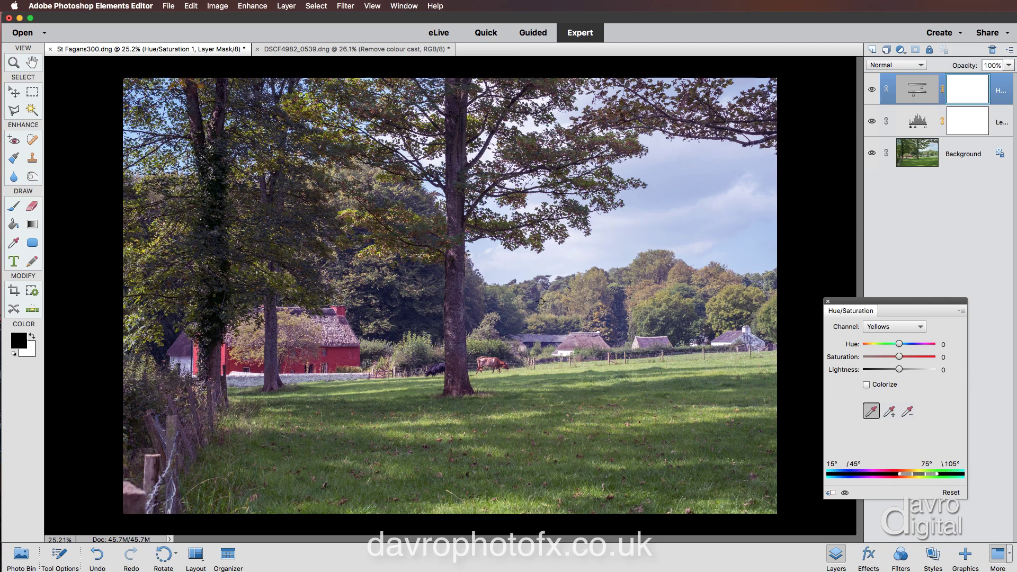
click(639, 299)
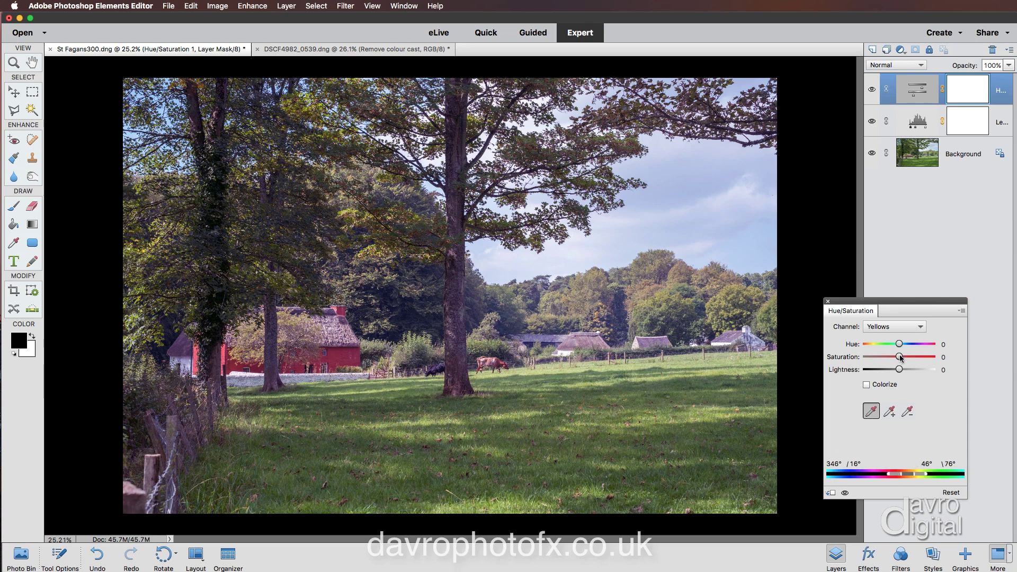
mouse_move(899, 357)
mouse_down()
mouse_move(882, 356)
mouse_move(909, 358)
mouse_up()
click(894, 326)
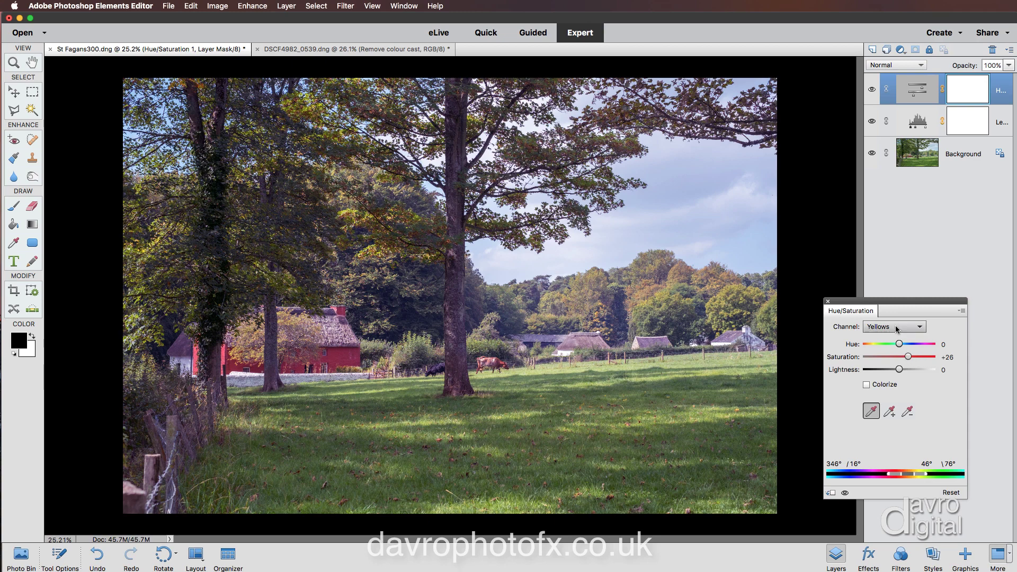
- Boost saturation in the Greens range and in a blue range sampled from the sky
click(894, 340)
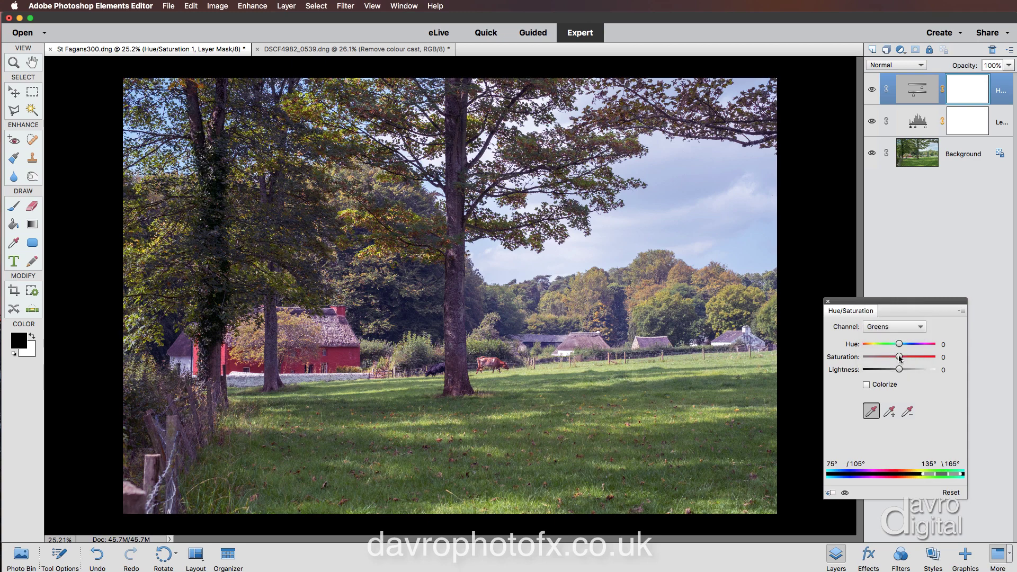
mouse_move(899, 358)
mouse_down()
mouse_move(872, 359)
mouse_move(911, 357)
mouse_up()
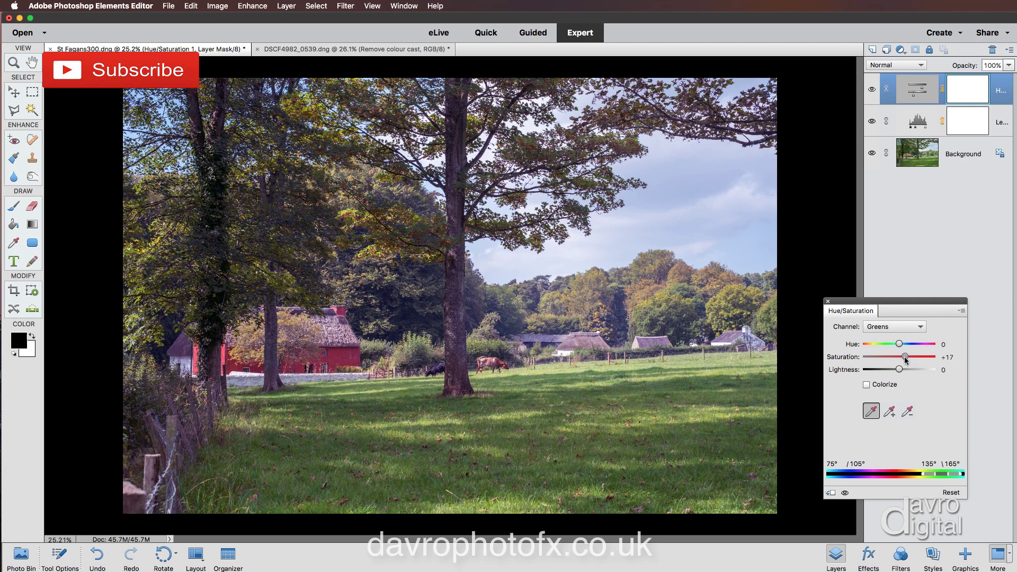
click(906, 327)
click(904, 334)
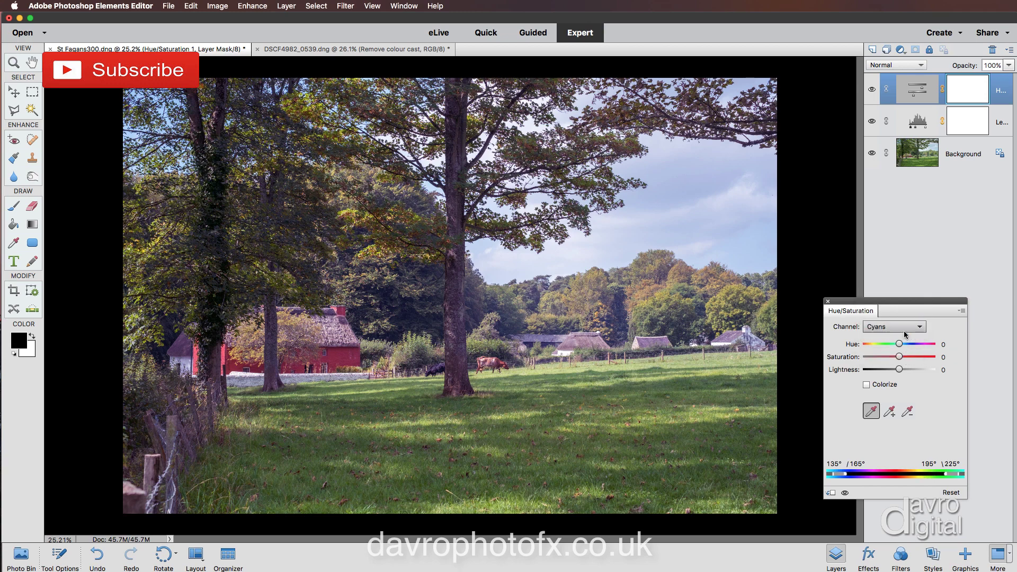
click(756, 246)
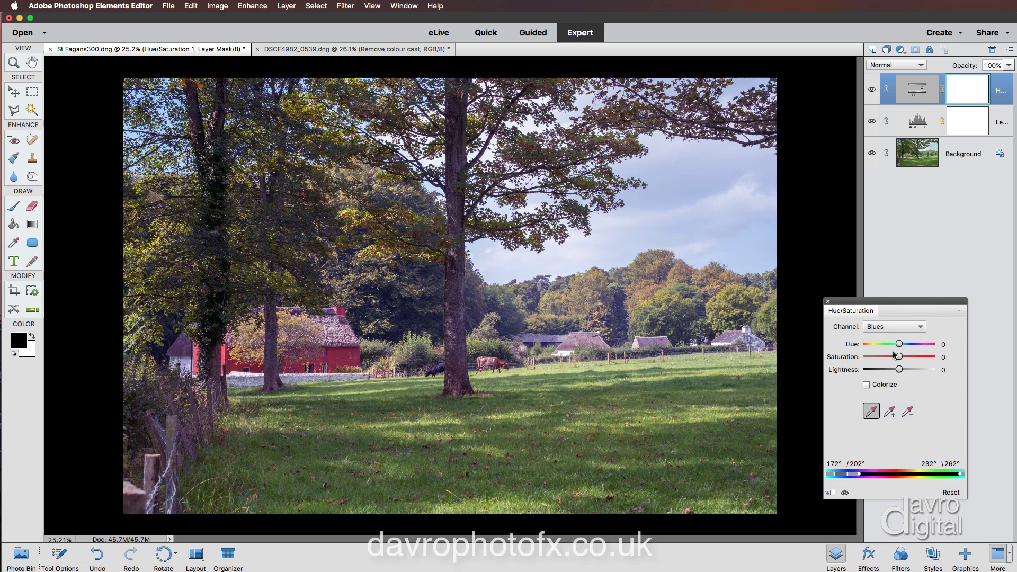
drag(900, 357, 905, 358)
- Raise Blues 2 saturation to +12 and try Magentas adjustments, leaving Magentas at 0
click(900, 326)
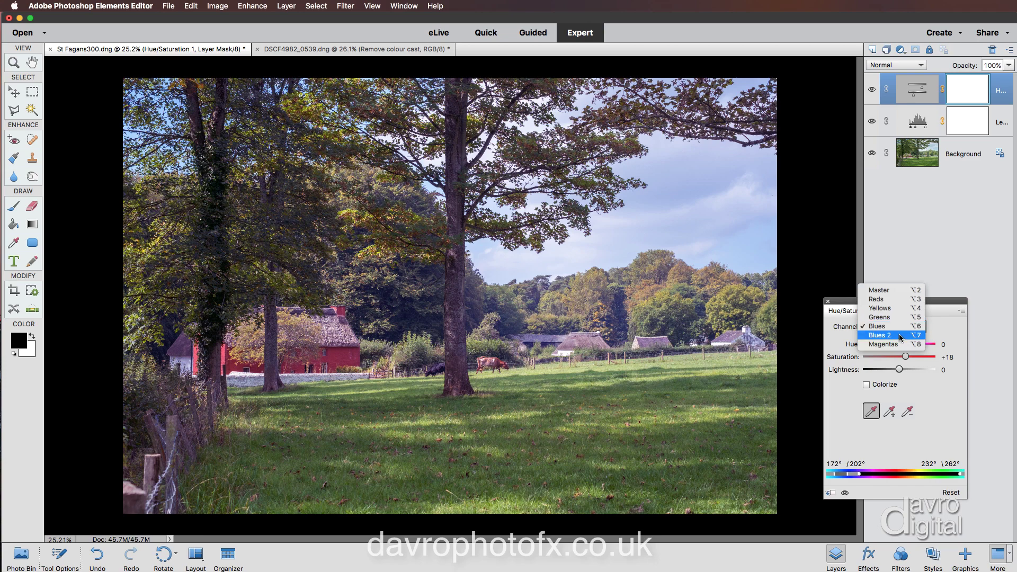
click(901, 335)
mouse_move(902, 358)
mouse_down()
mouse_move(914, 360)
mouse_move(894, 359)
mouse_move(903, 358)
mouse_up()
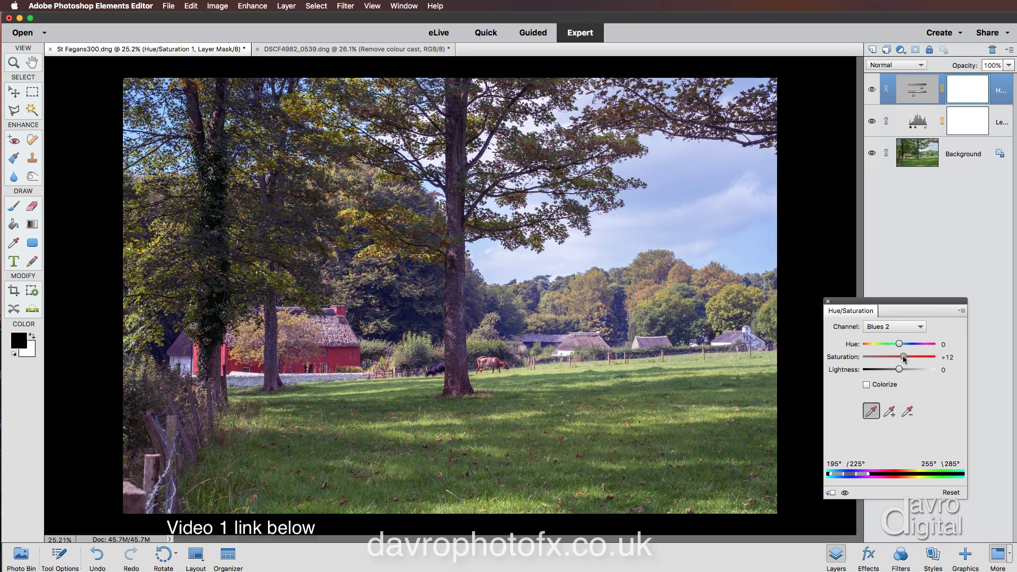
click(900, 326)
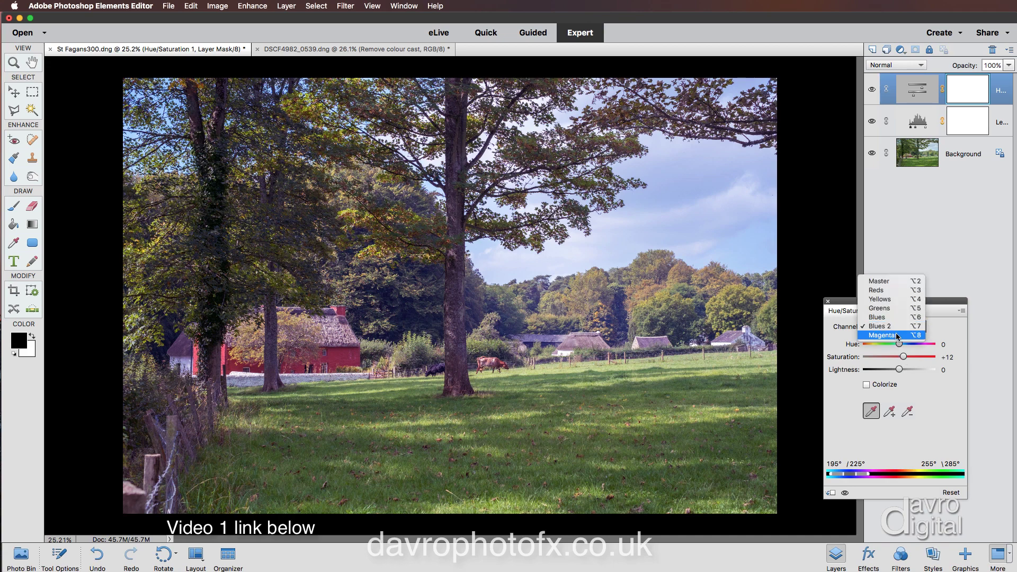
click(899, 336)
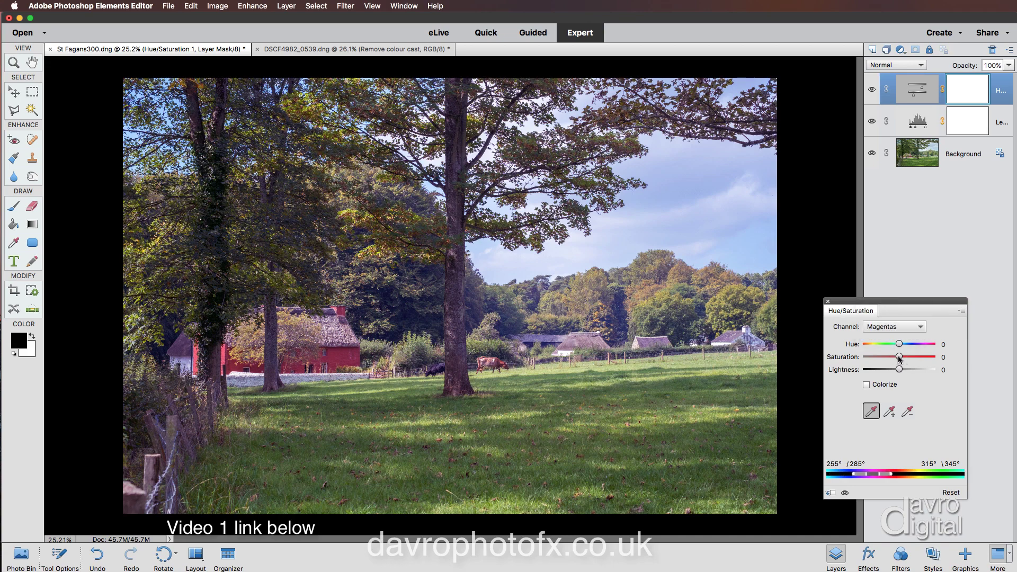
mouse_move(899, 359)
mouse_down()
mouse_move(875, 359)
mouse_move(896, 359)
mouse_up()
drag(899, 357, 900, 358)
click(880, 326)
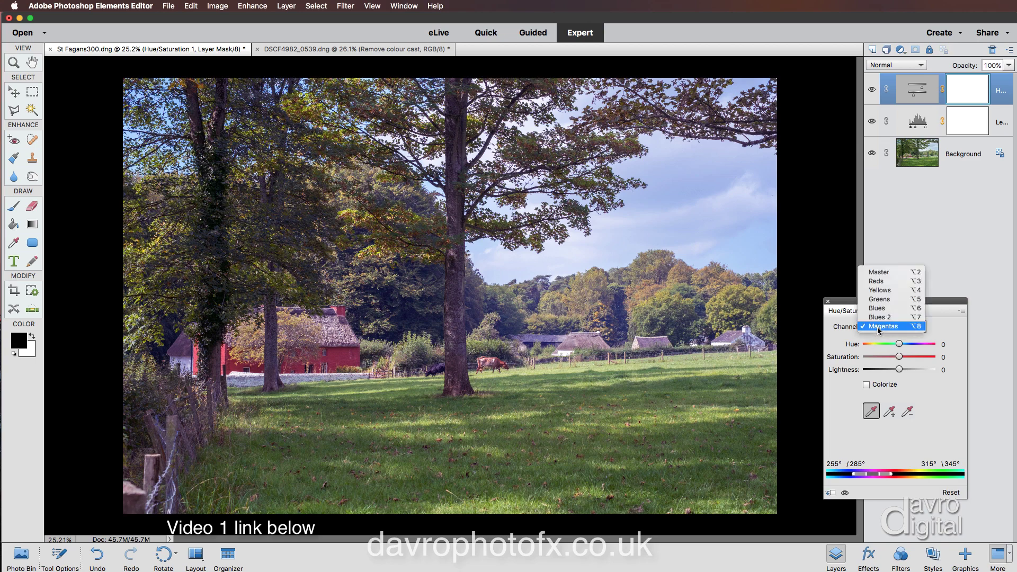
- Return to the Master range and compare the photo with the Hue/Saturation layer hidden and shown
click(884, 272)
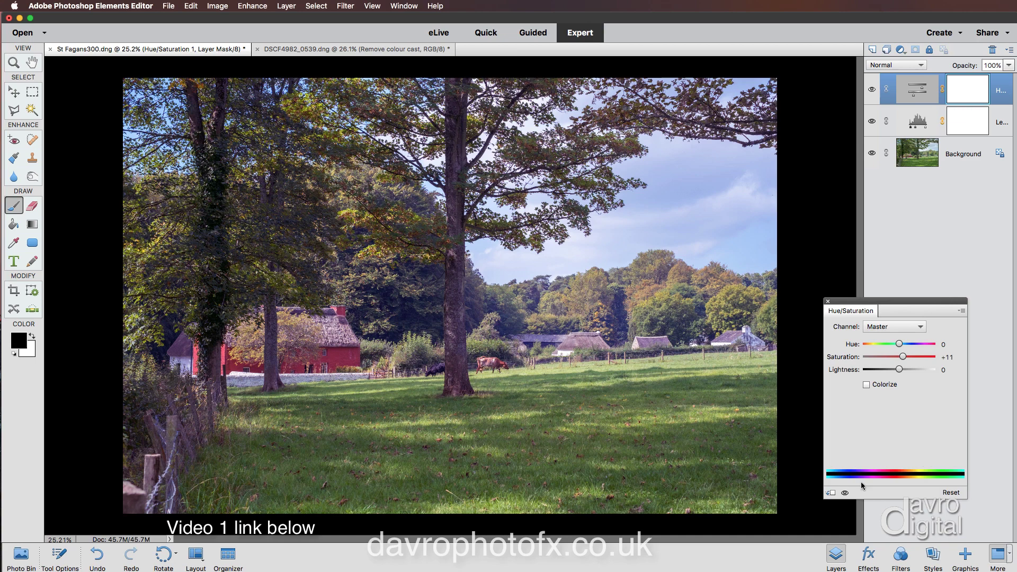
click(845, 493)
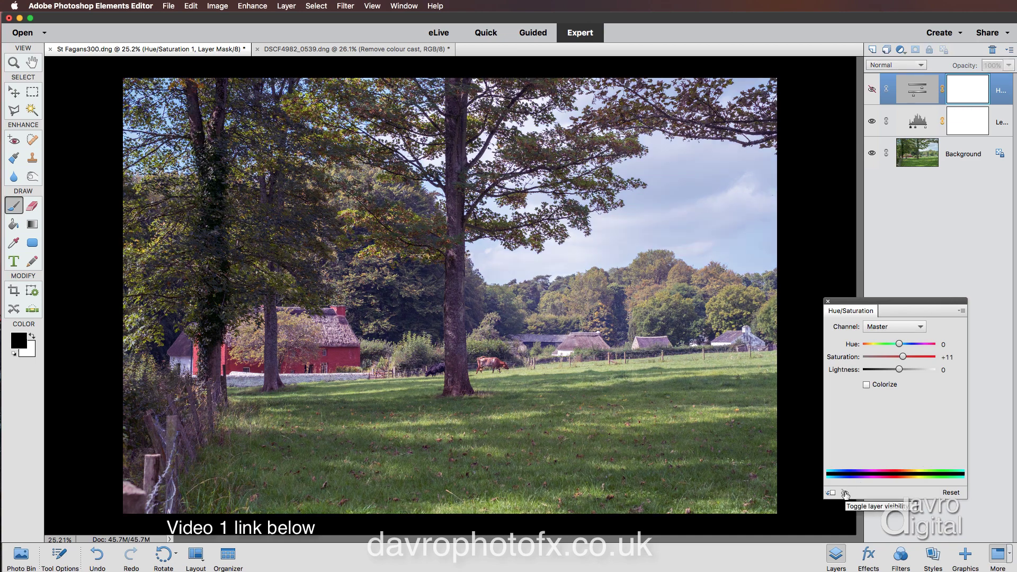
click(845, 493)
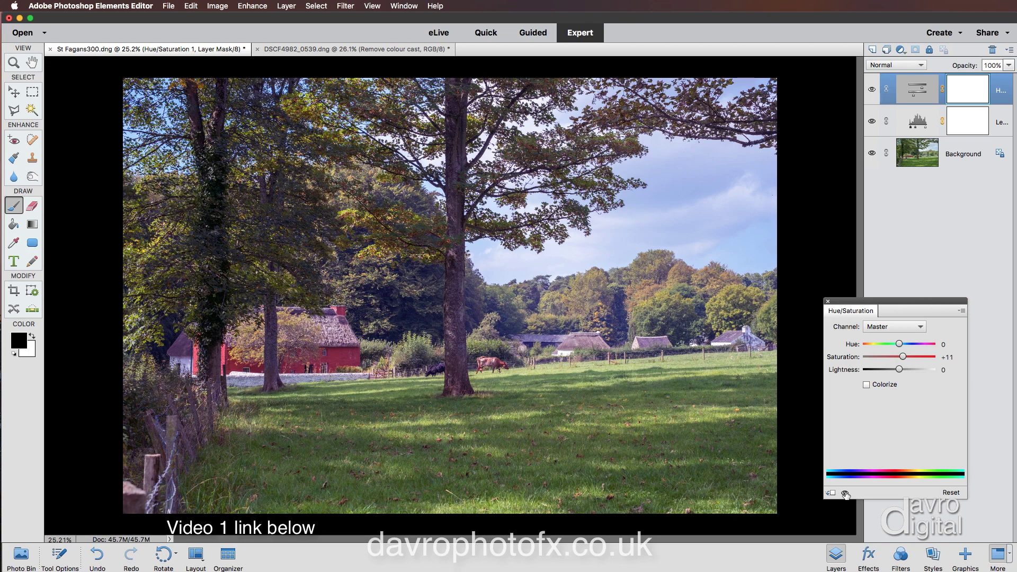
- Compare the photo without the Levels adjustment, then show the Levels layer's settings at 56% opacity
alt+click(872, 155)
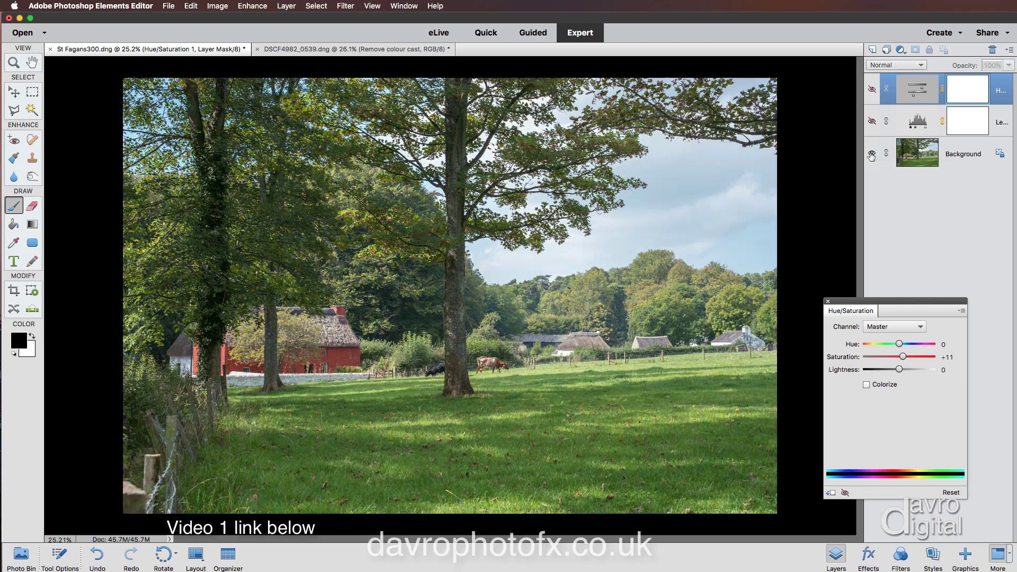
click(872, 121)
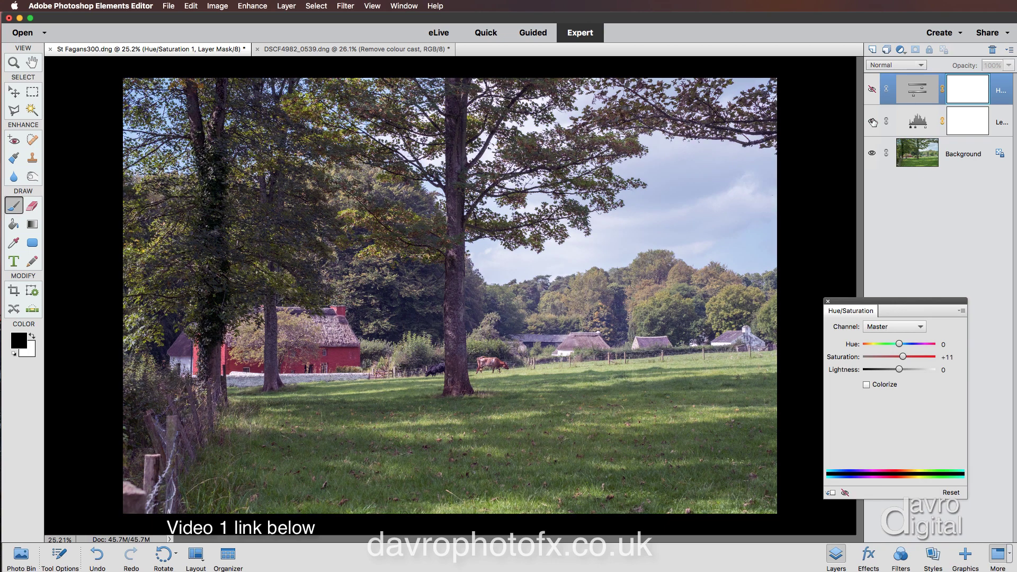
click(912, 124)
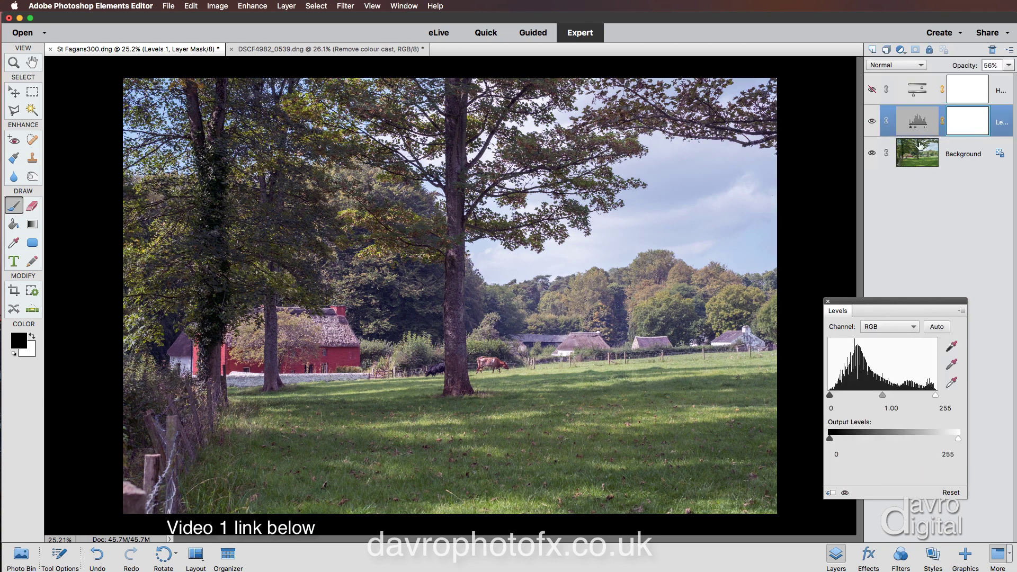